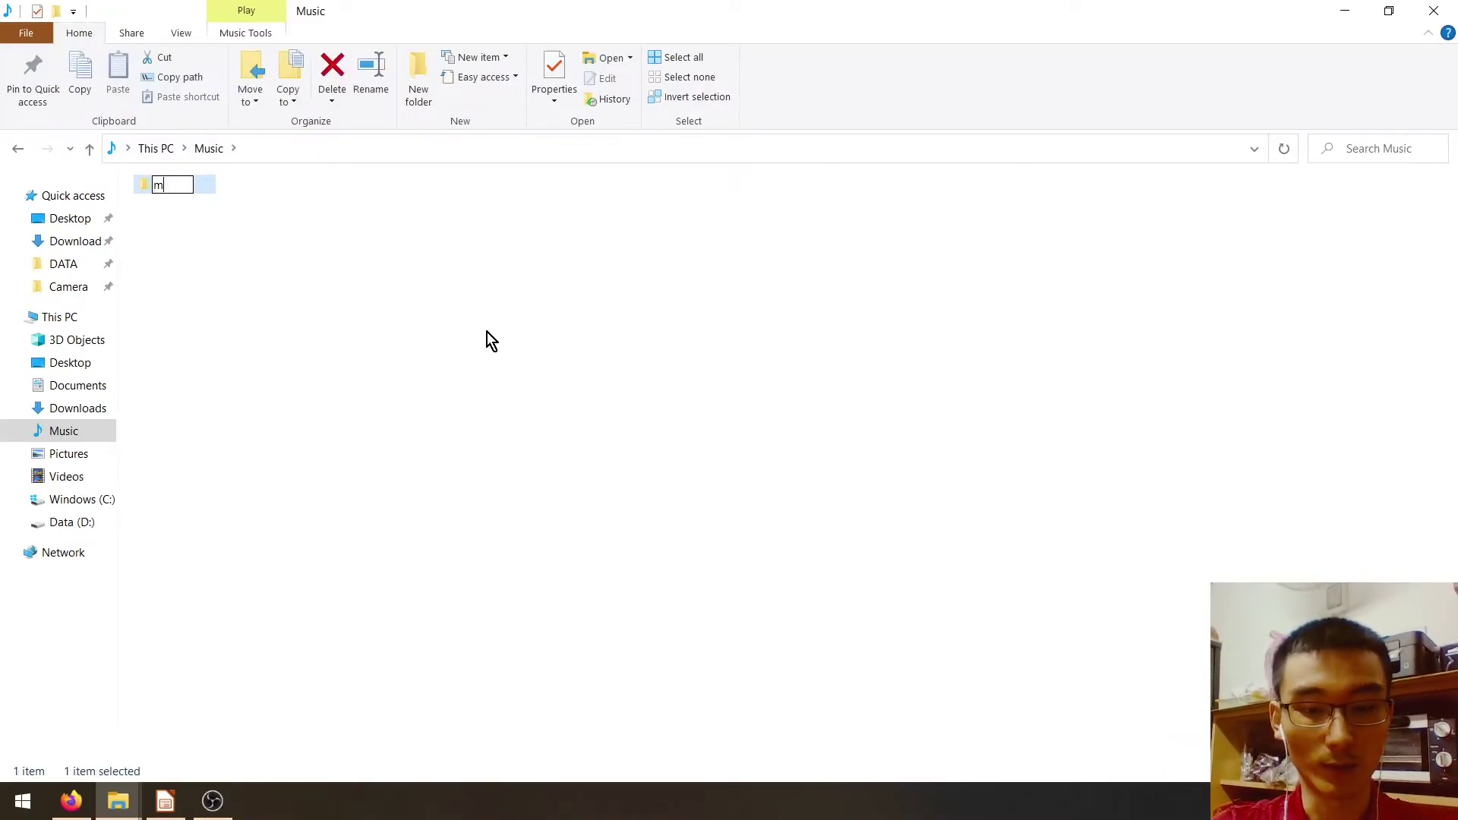
- Name the new folder myfirstproject and create the 1-hdl and 2-tb subfolders inside it
type("yfirstp")
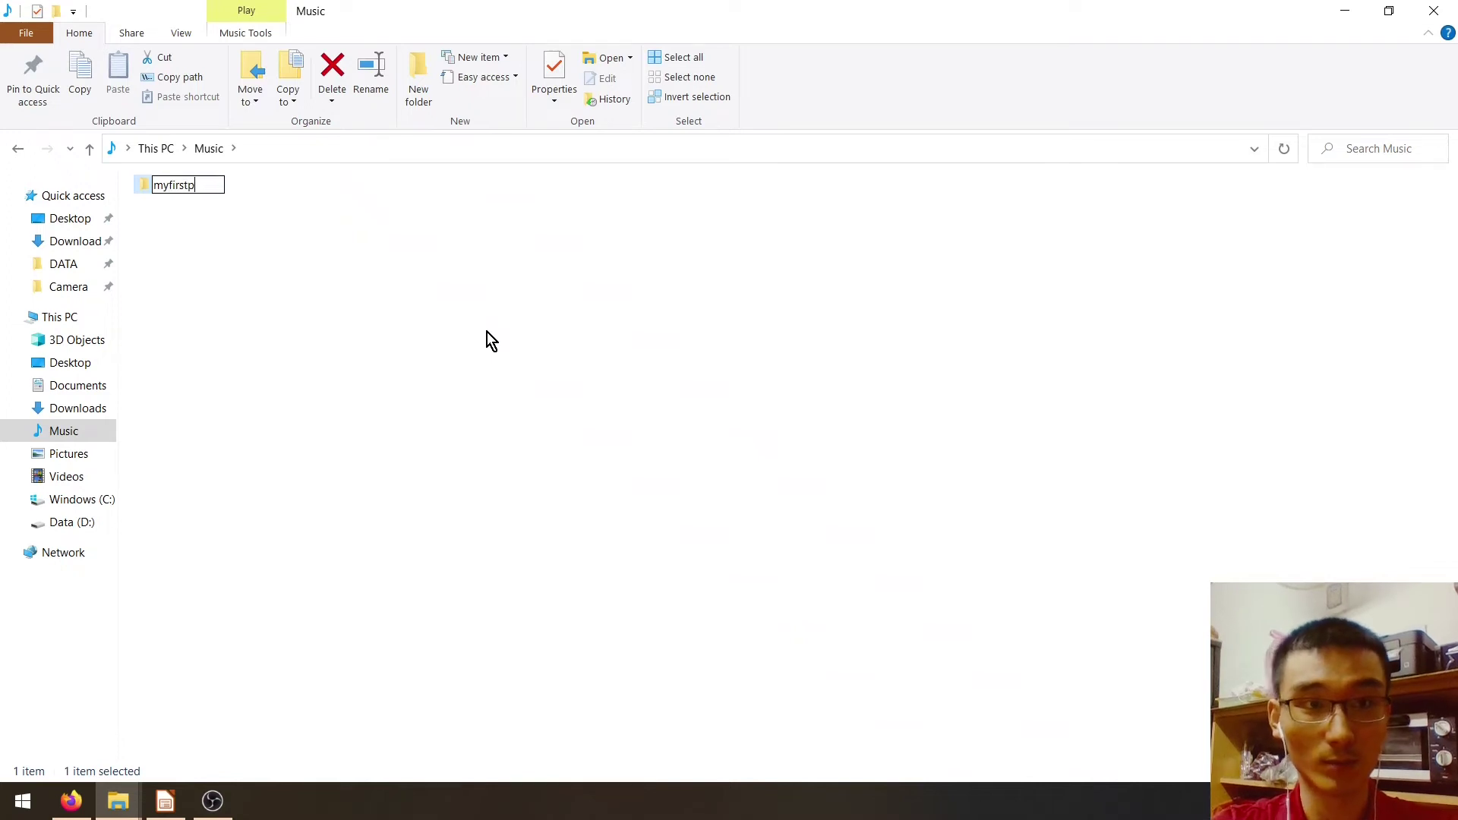
type("roject")
key("Return")
key("Return")
key("ctrl+shift+n")
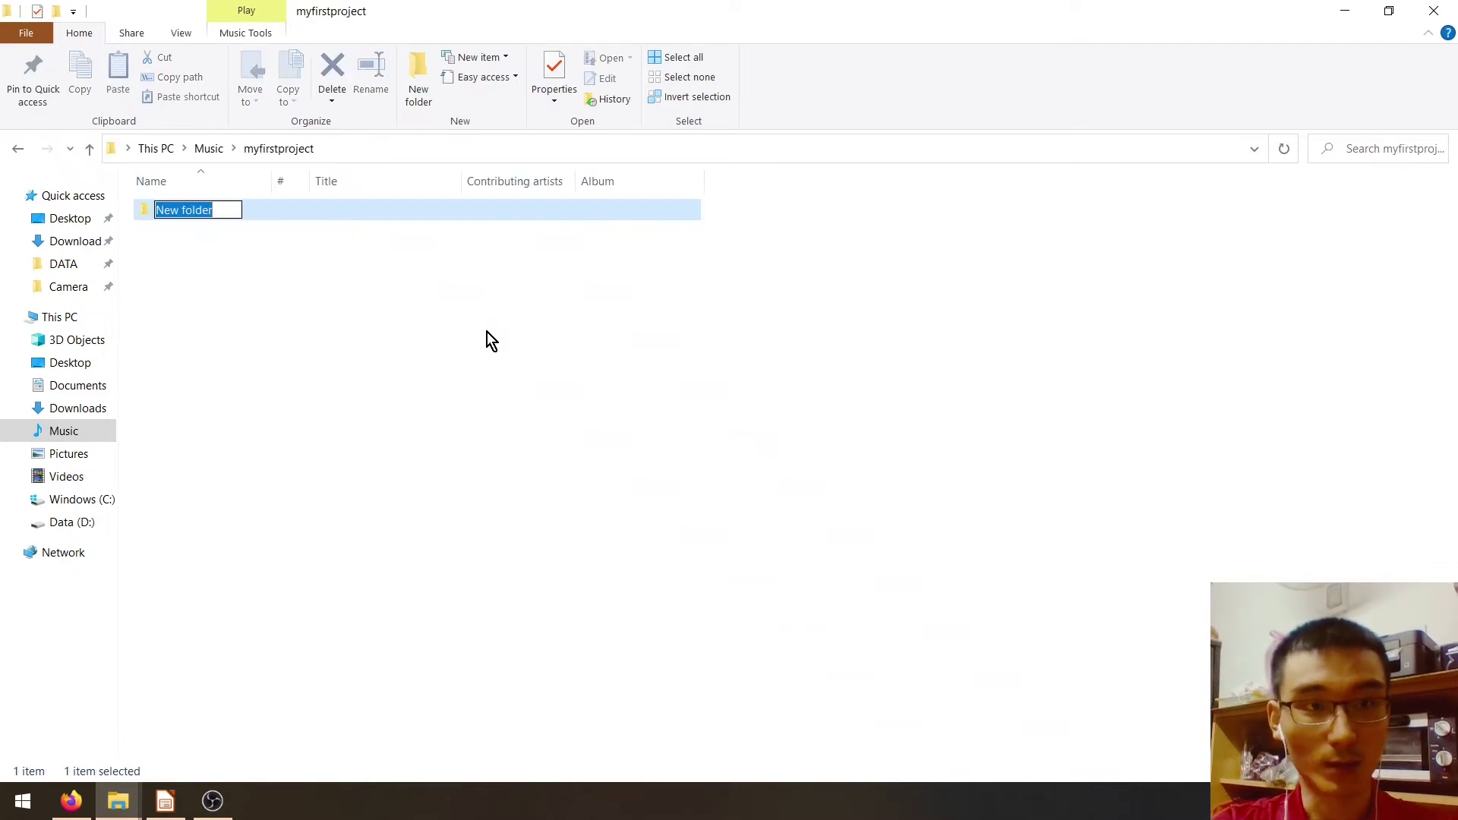
type("1-hdl")
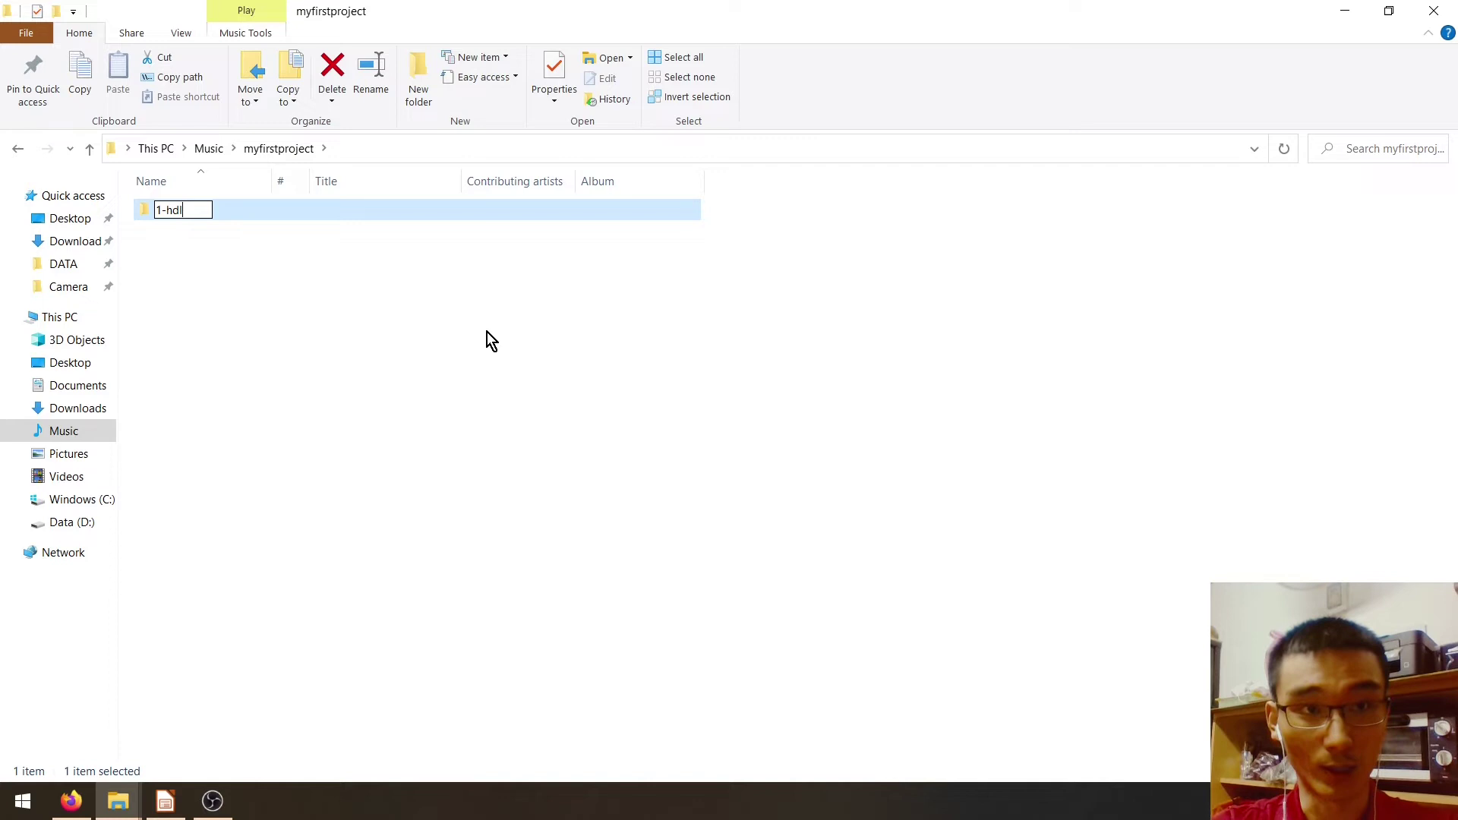
key("Return")
key("ctrl+shift+n")
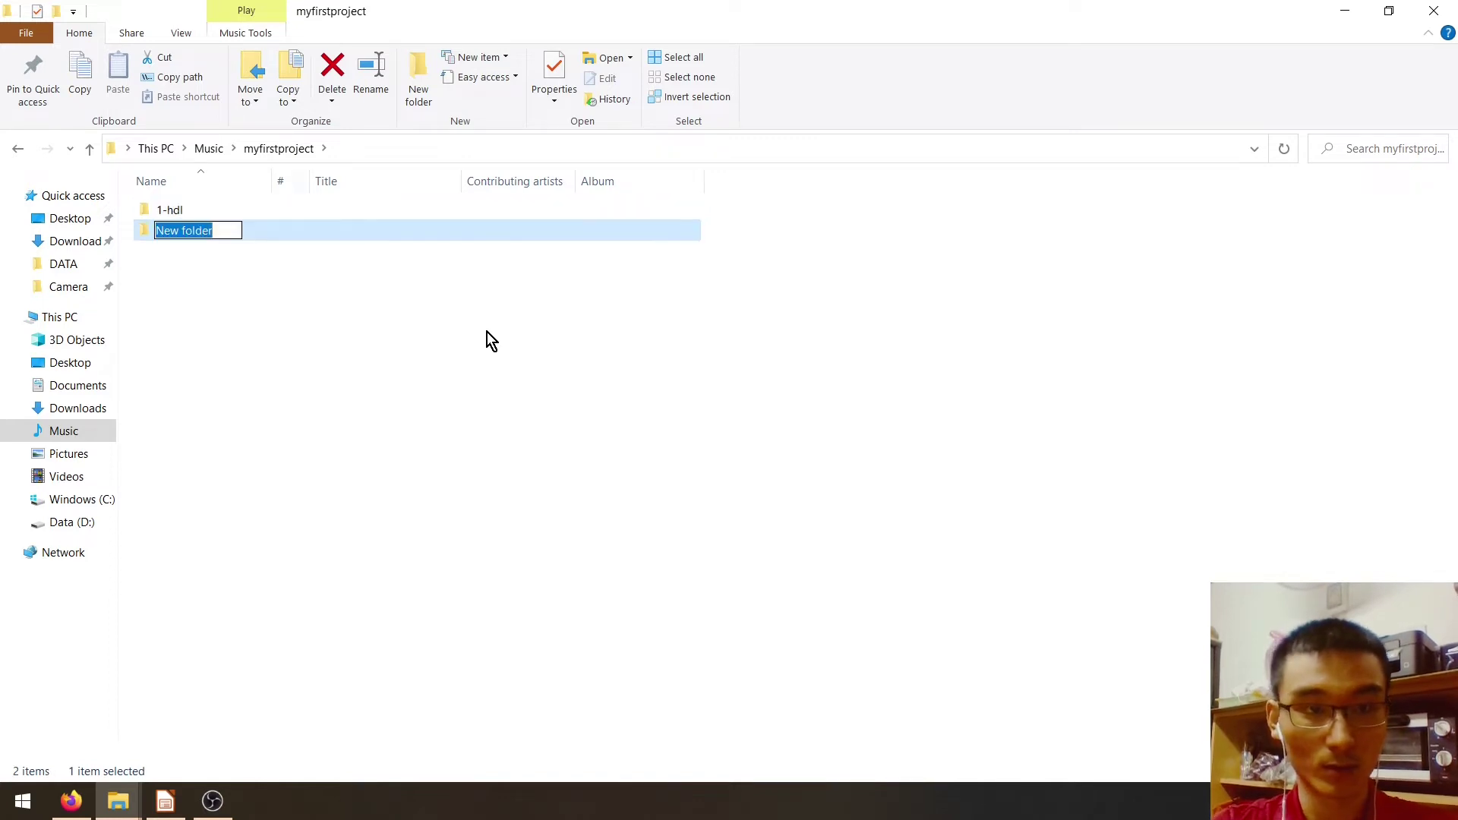
type("2-")
type("tb")
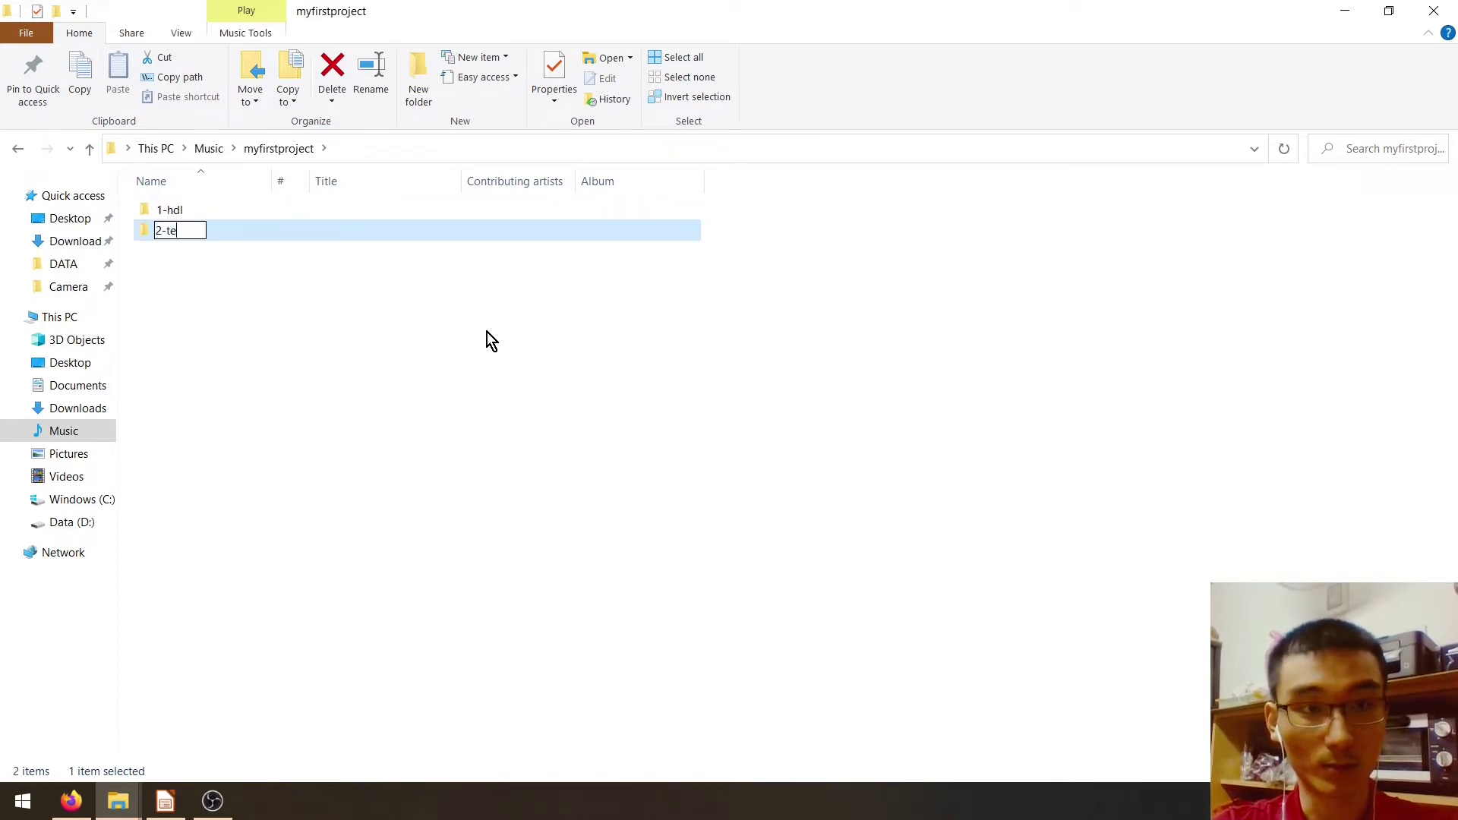
key("Return")
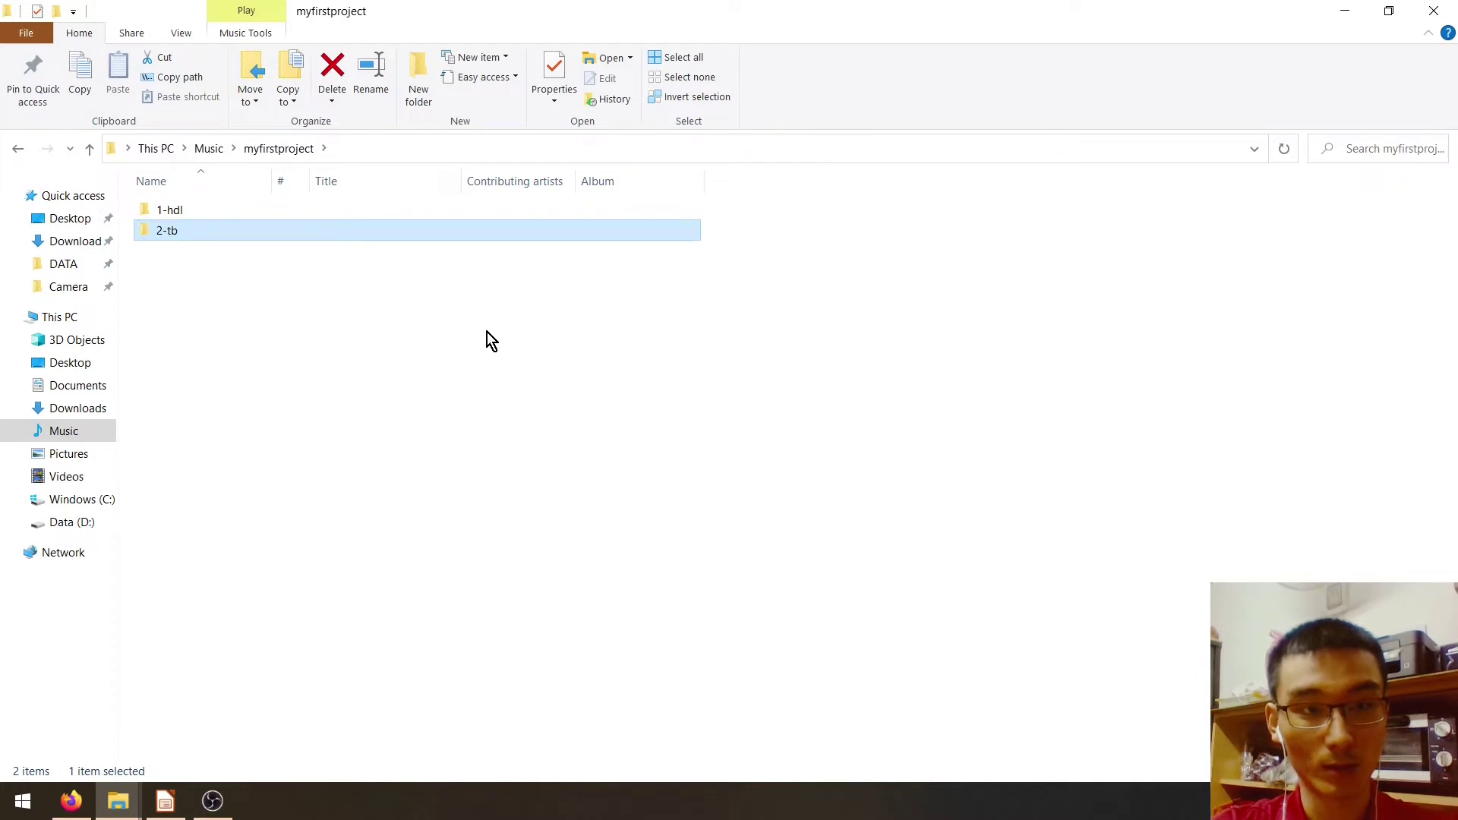
- Add the 3-sim and 4-synth subfolders to myfirstproject
key("ctrl+shift+n")
type("3-")
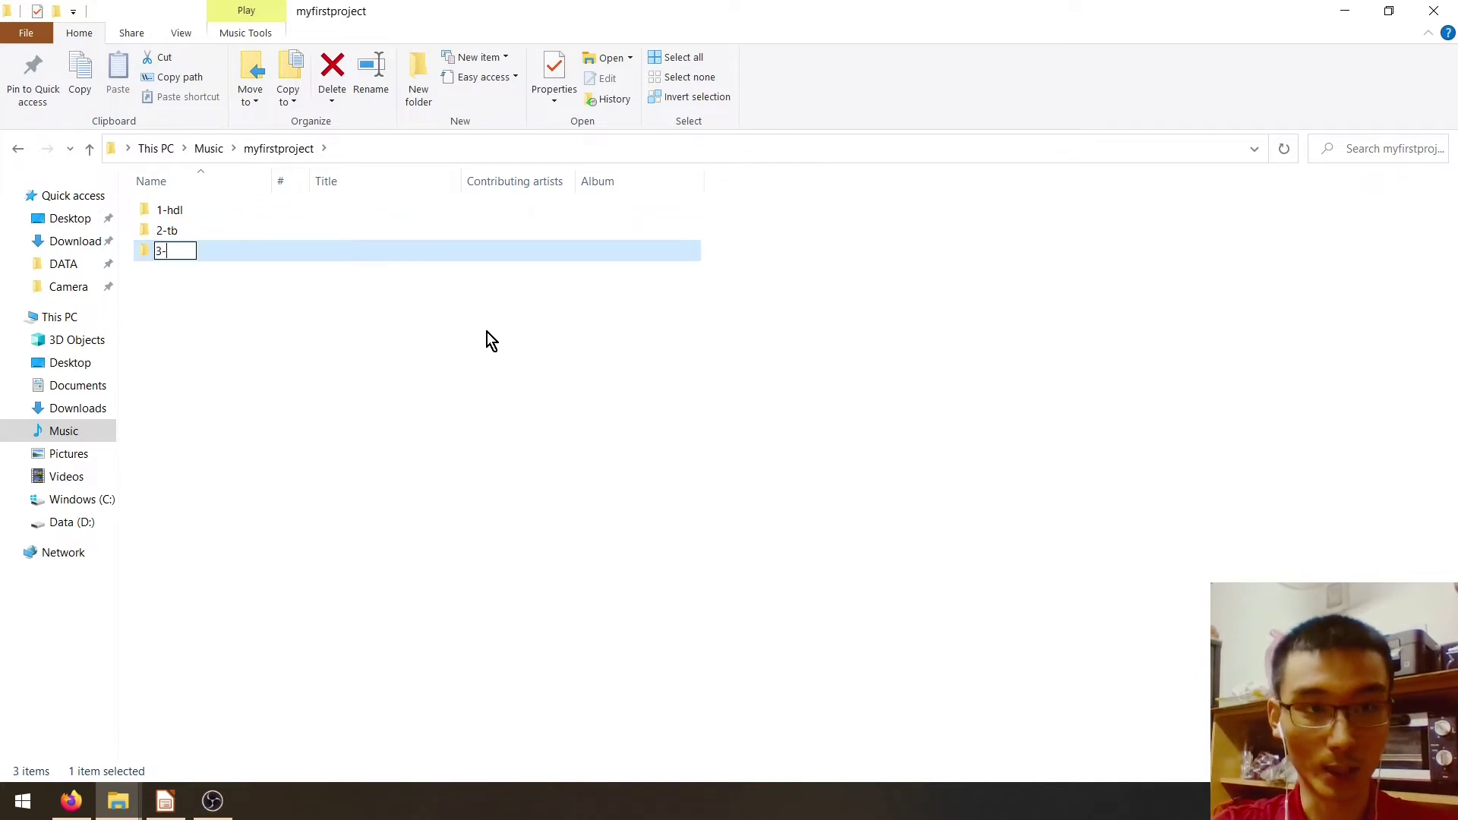
type("sim")
key("Return")
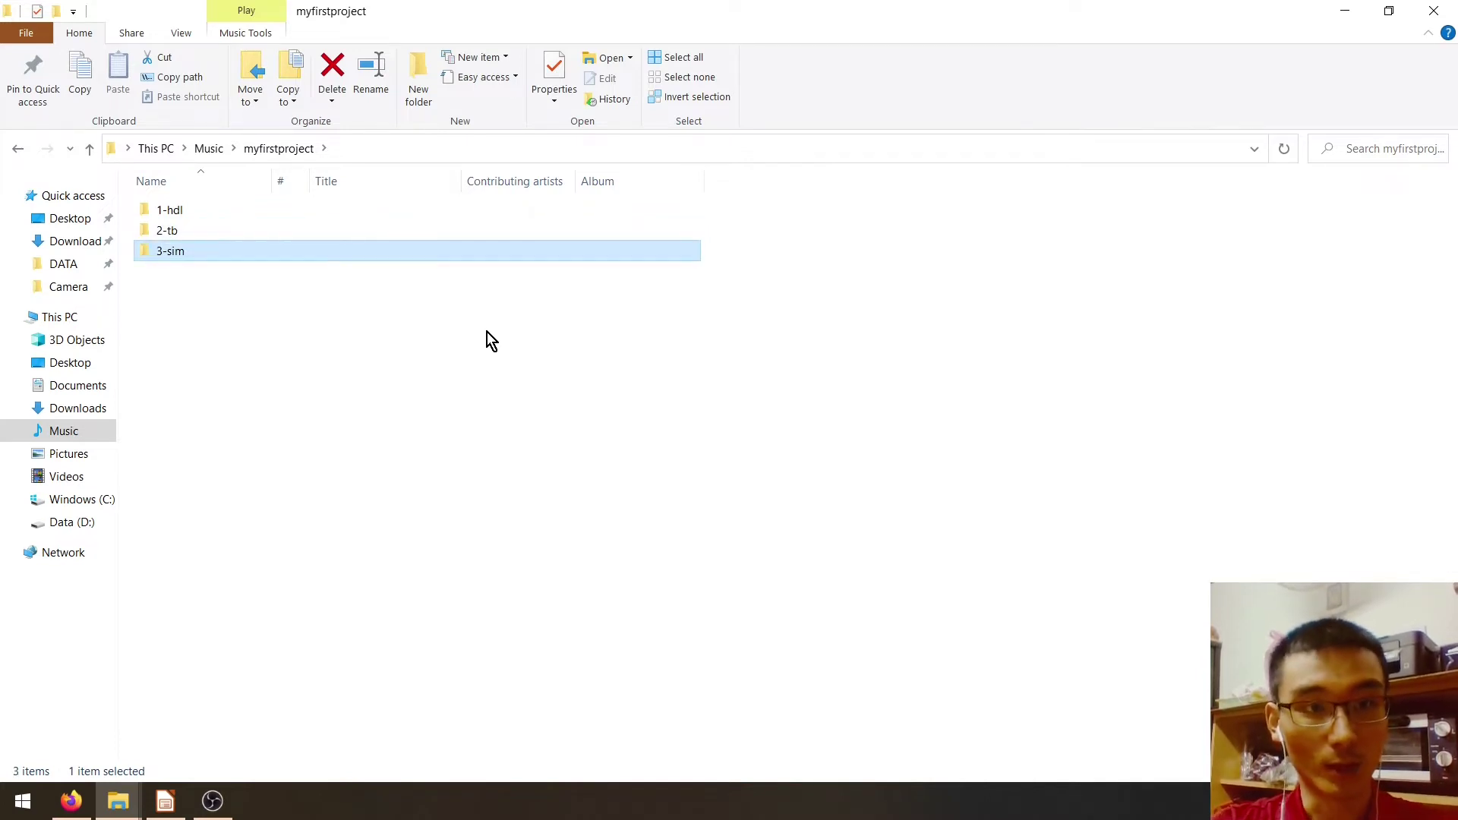
key("ctrl+shift+n")
type("4-")
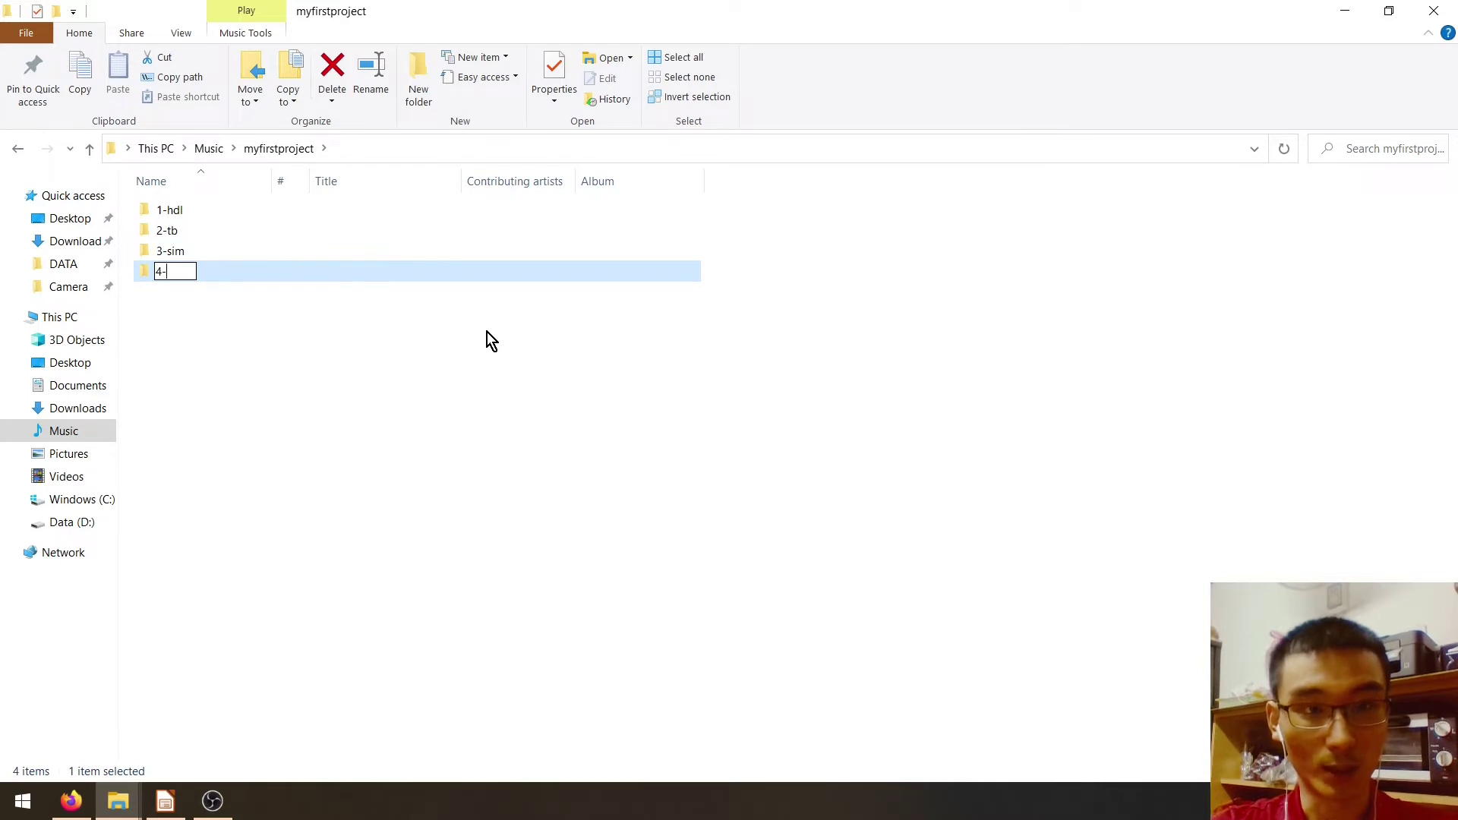
type("synth")
key("Return")
- Open the 3-sim folder and reveal its full path in the address bar
left_click(295, 322)
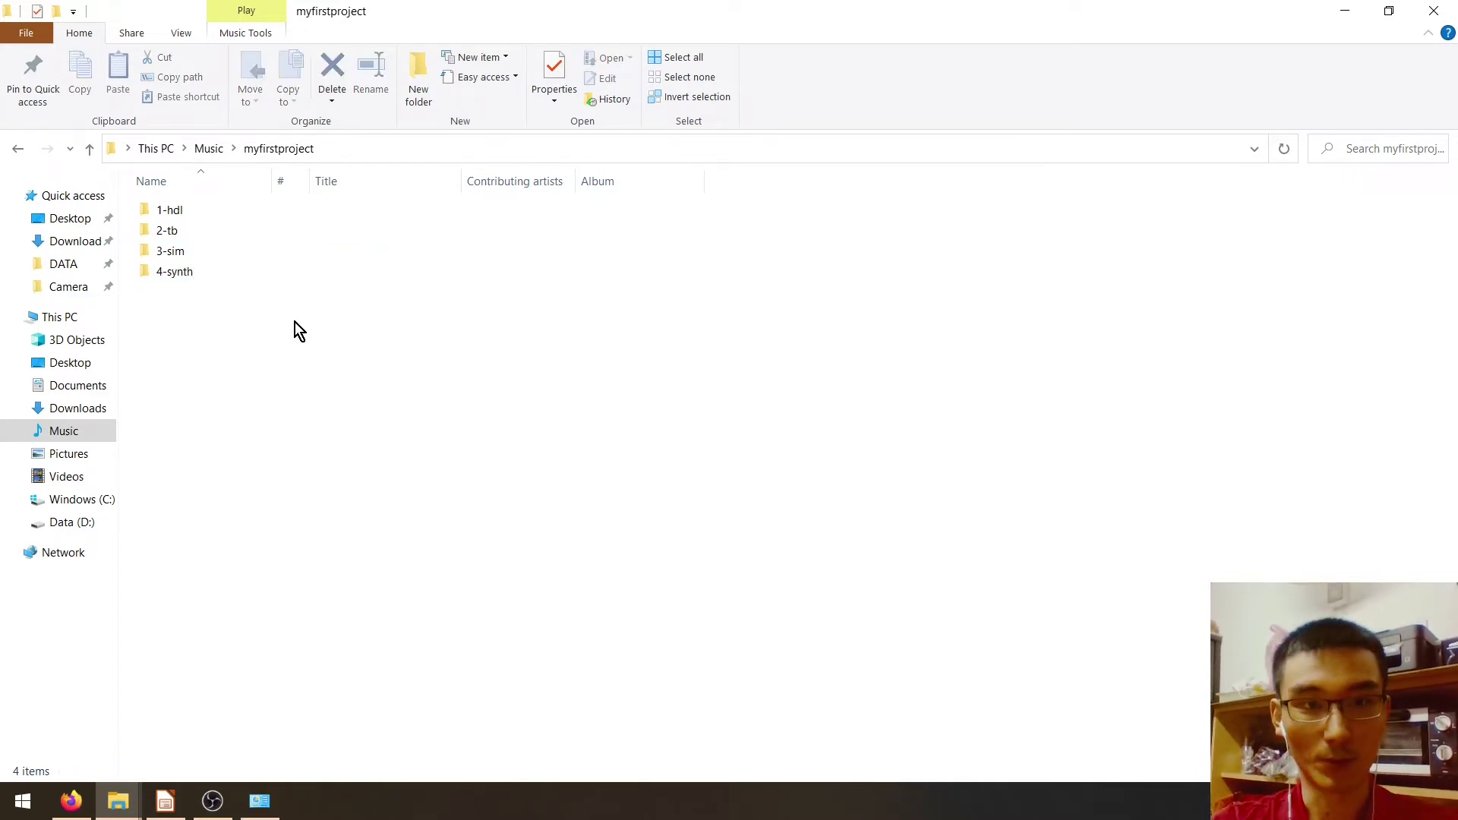
double_click(216, 259)
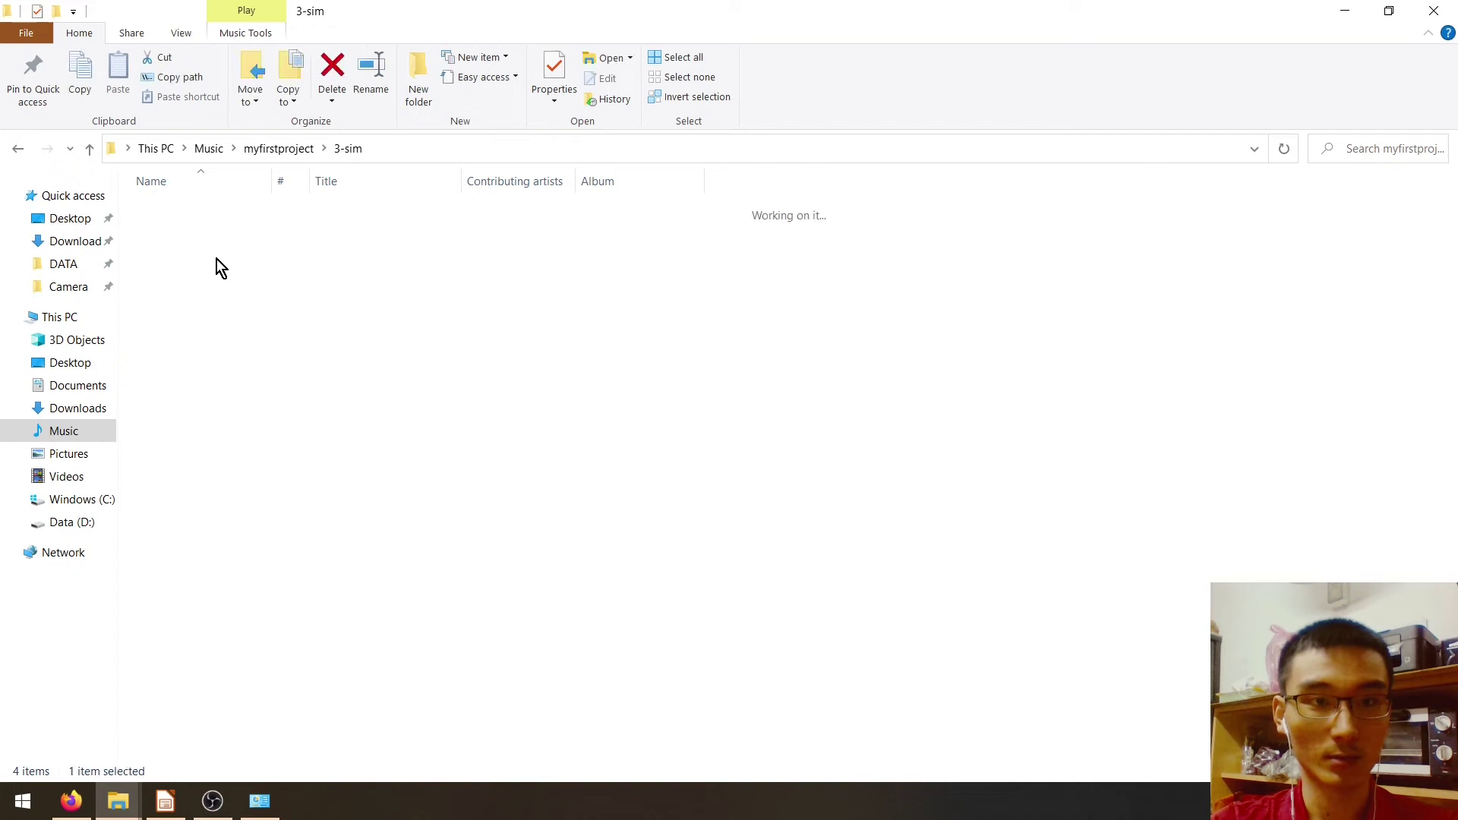
left_click(416, 152)
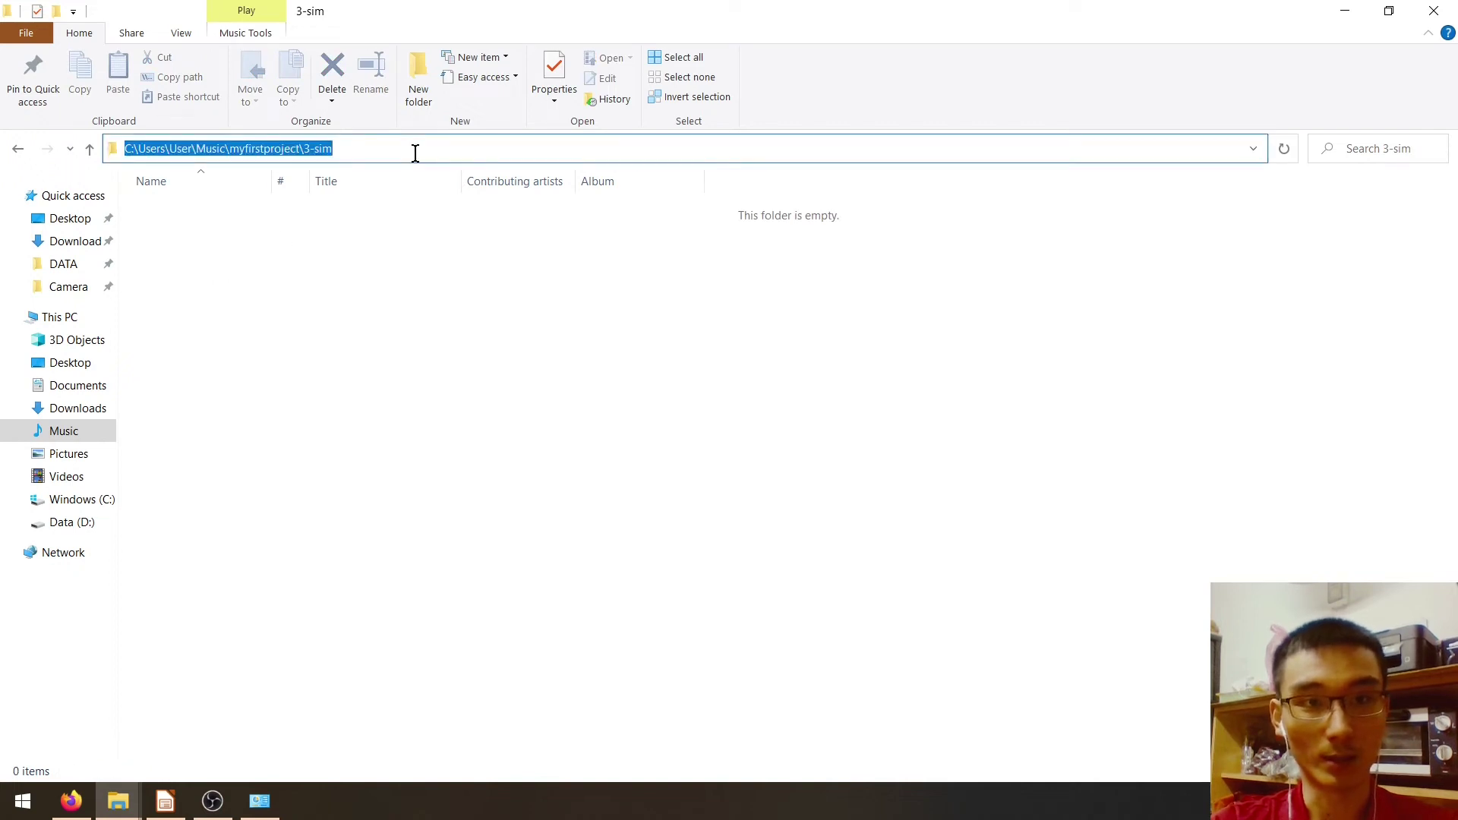
left_click(402, 363)
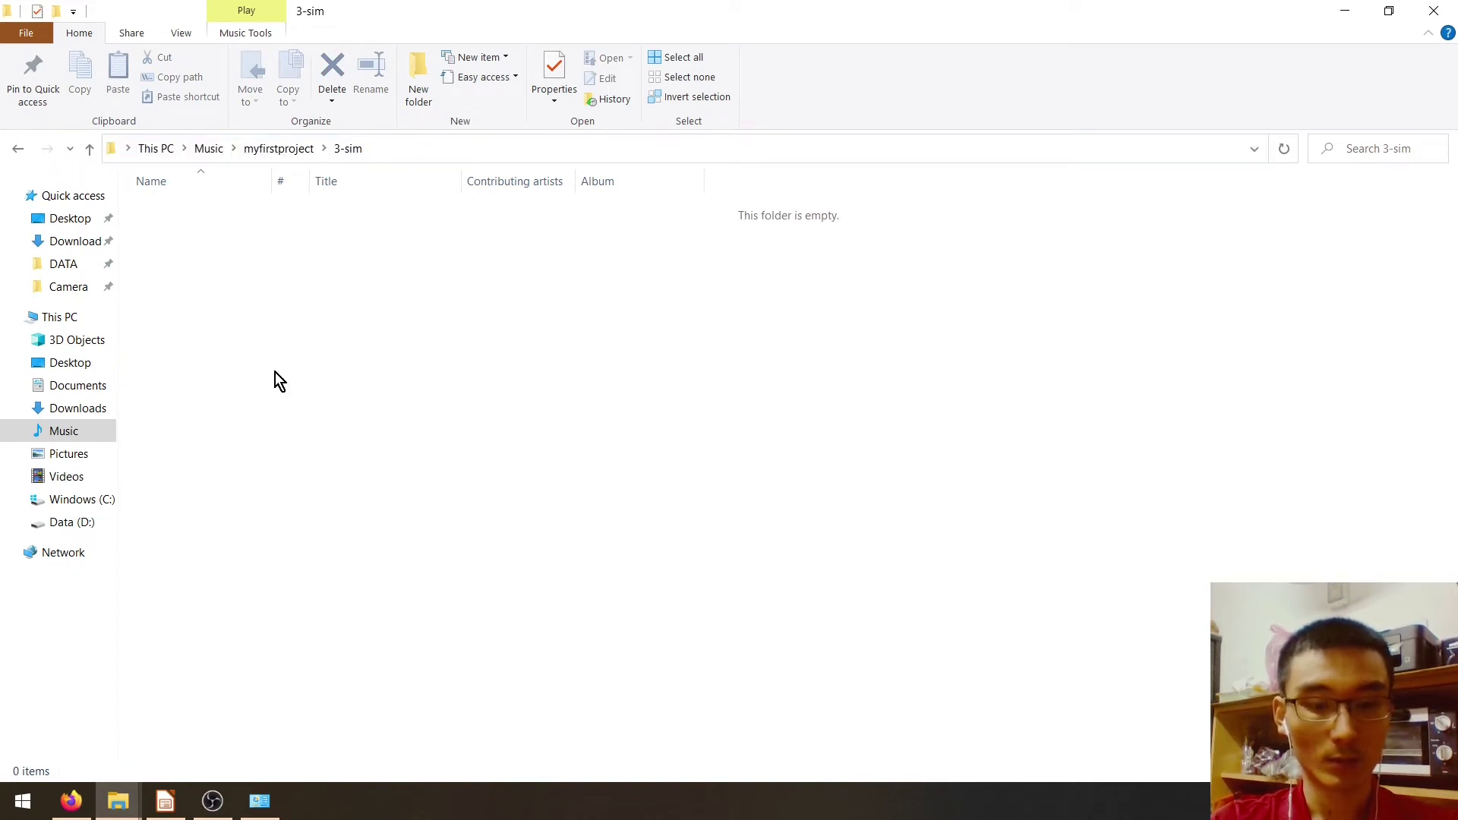
- Launch ModelSim-Altera from a 'model' search, dismiss the welcome dialog and maximize the window
key("super")
type("model")
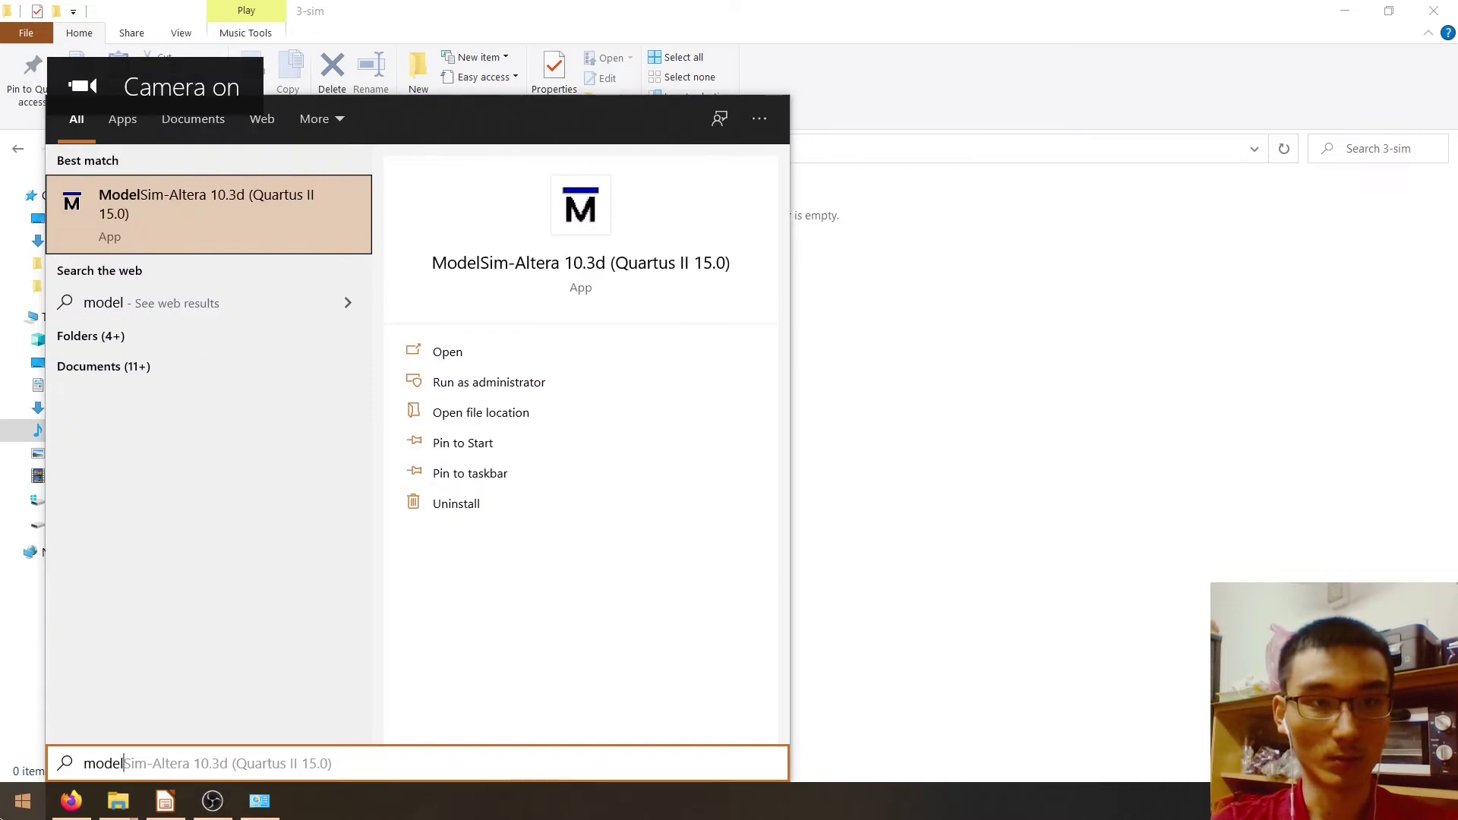
key("Return")
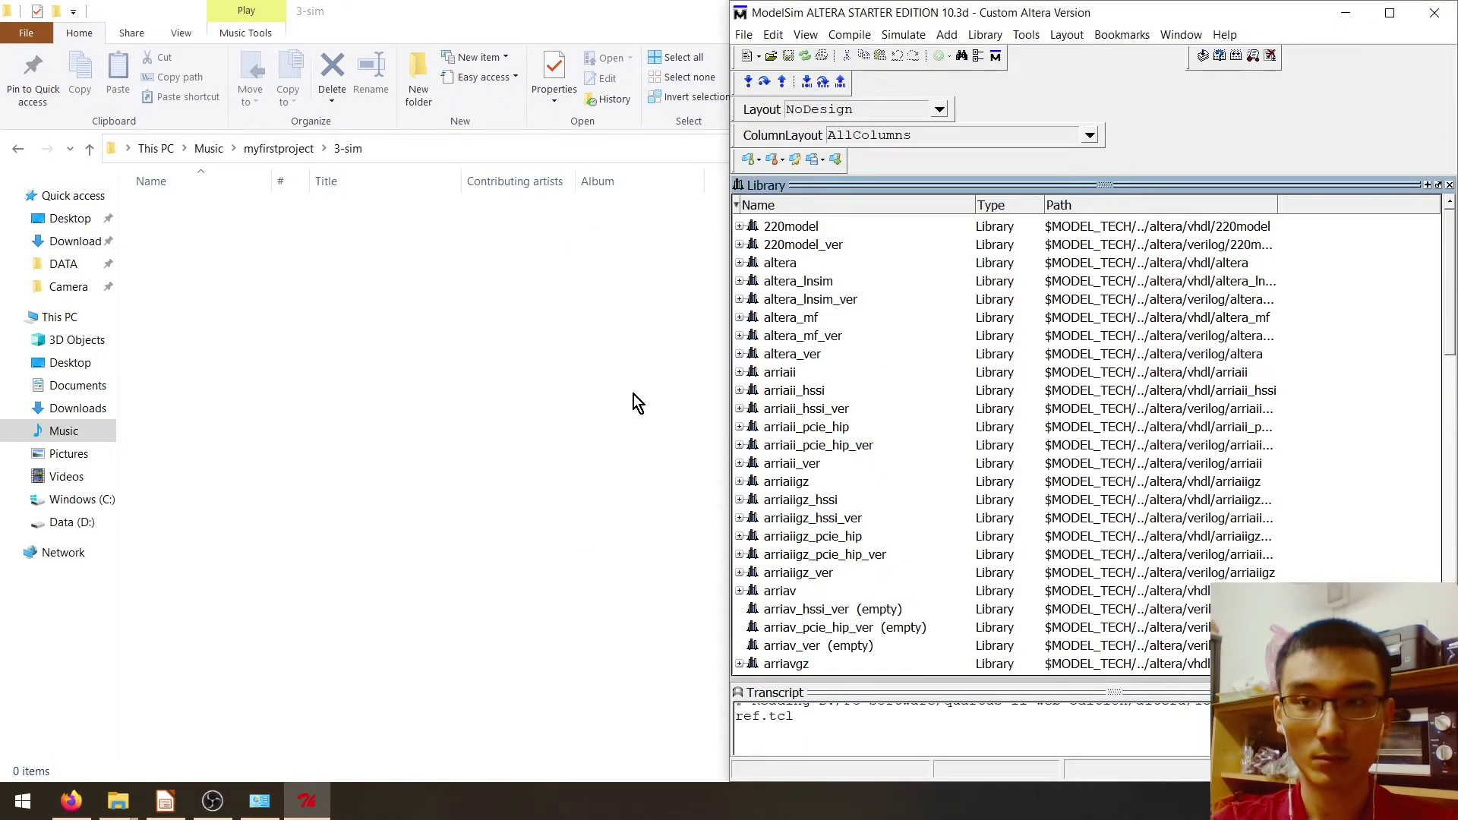
left_click(1317, 256)
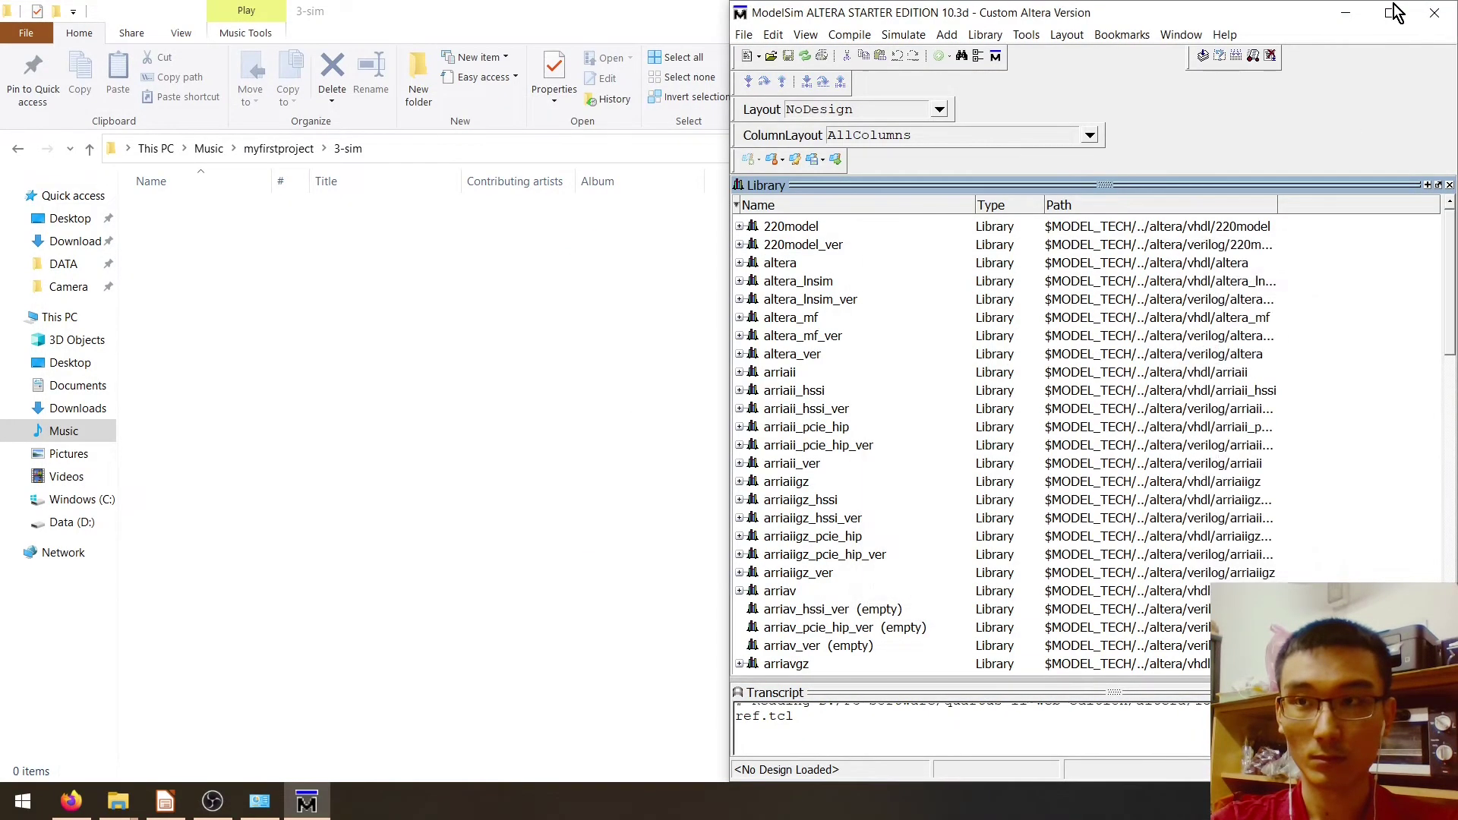
left_click(1390, 13)
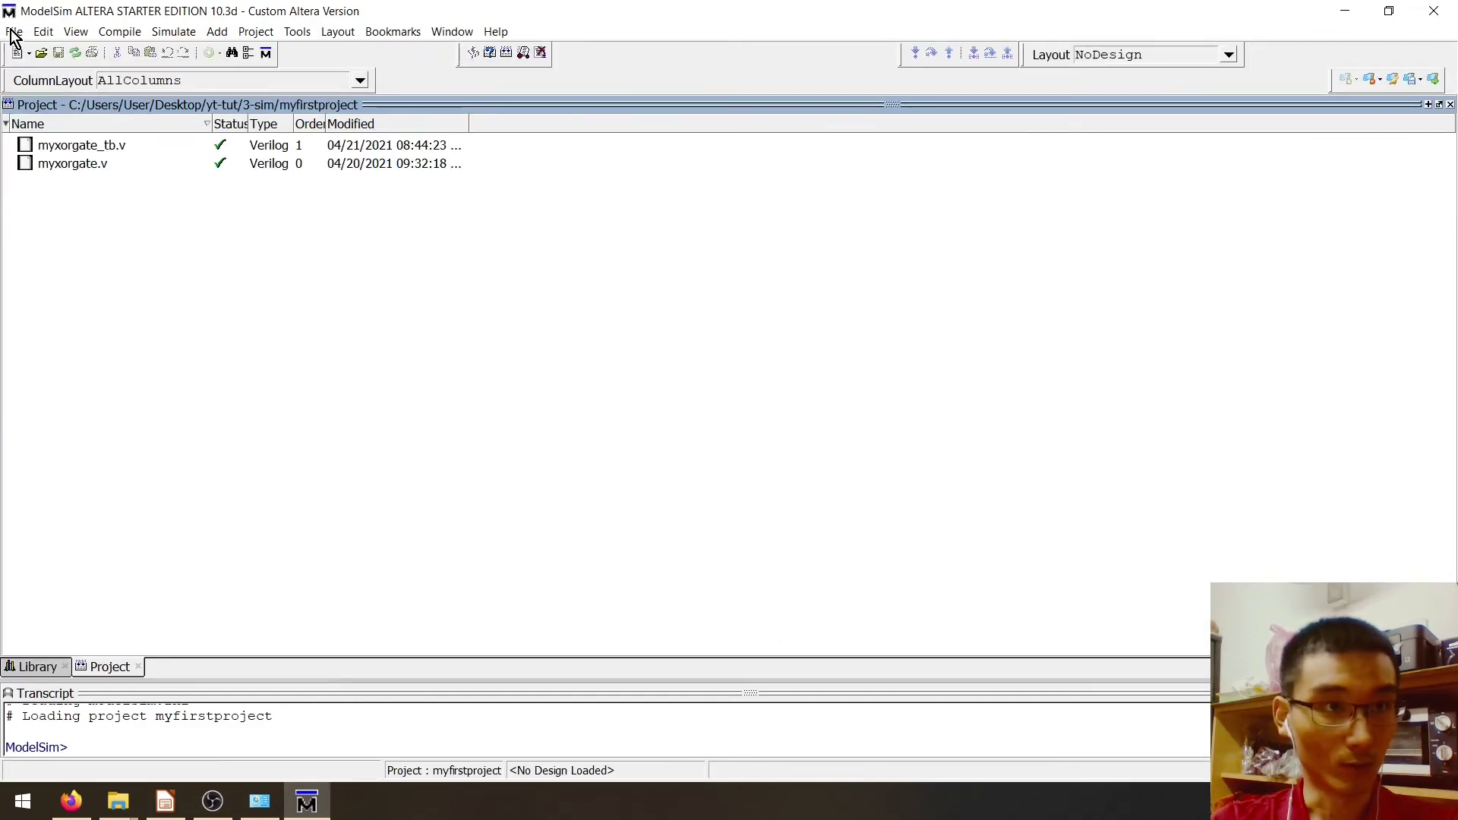
left_click(14, 32)
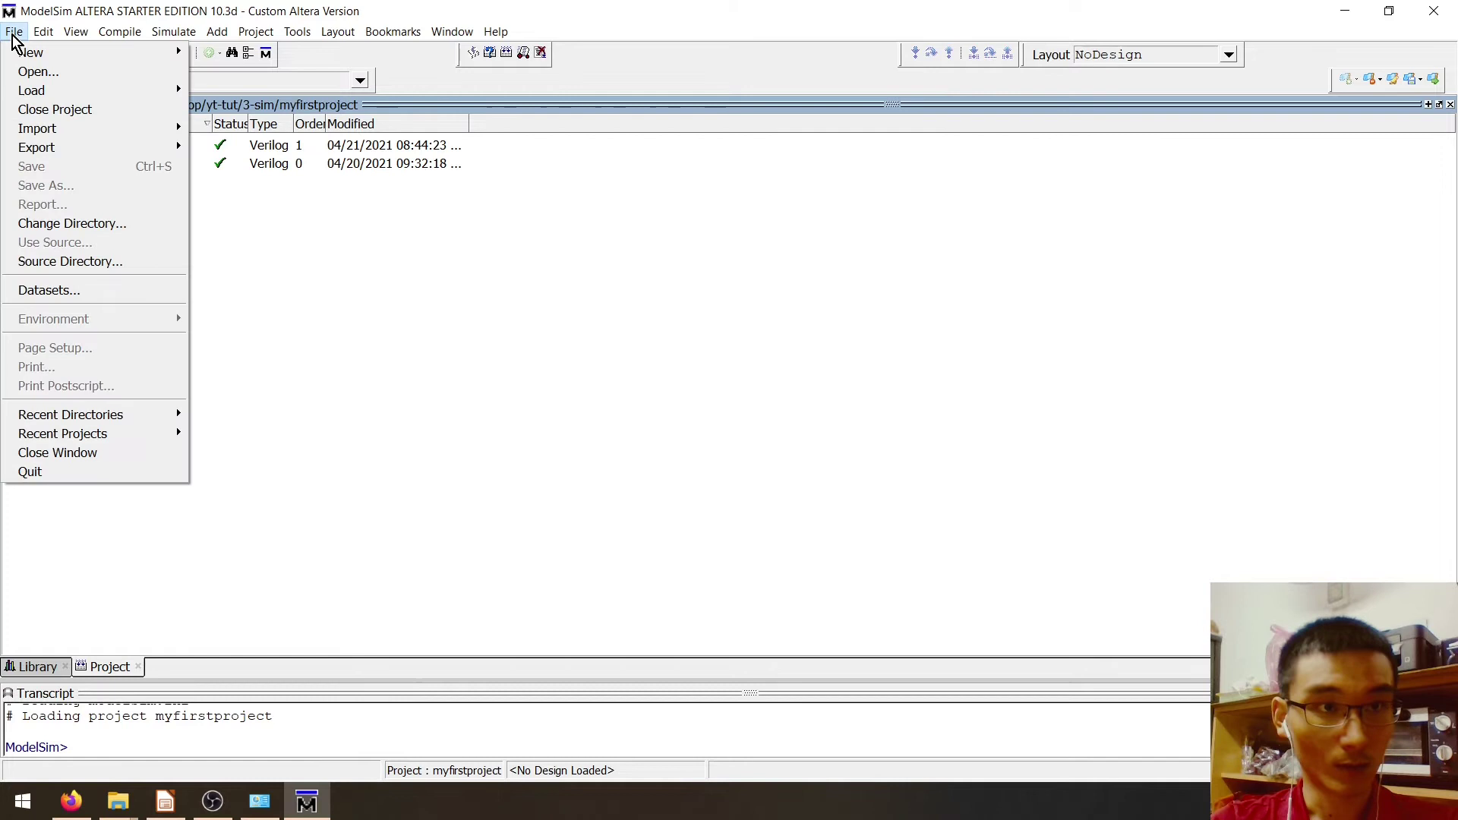
mouse_move(30, 53)
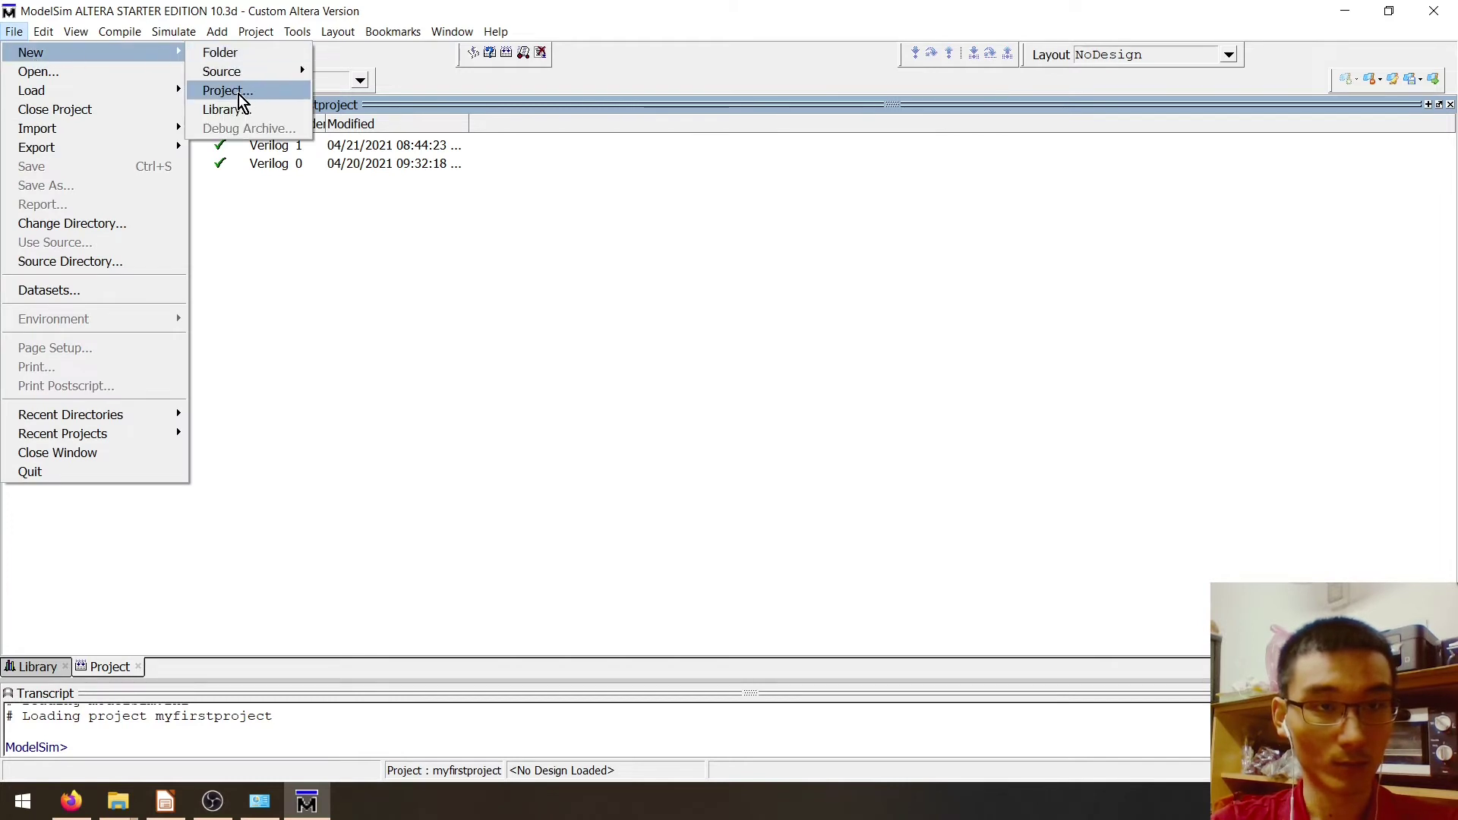
- Close the old project and fill in a new project: myfirstproject, located in 3-sim, referencing library mappings
left_click(228, 91)
left_click(767, 465)
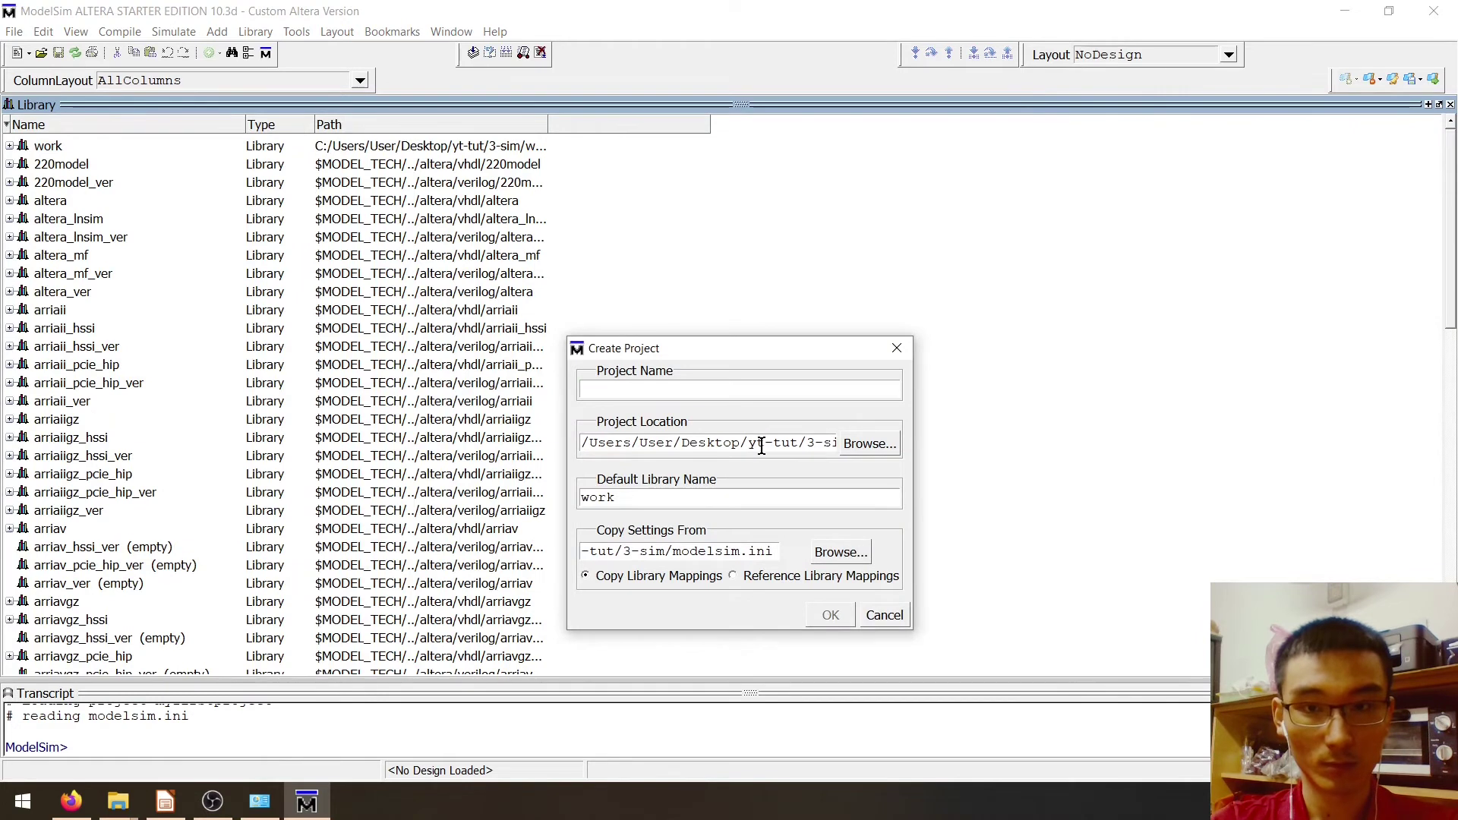
triple_click(754, 446)
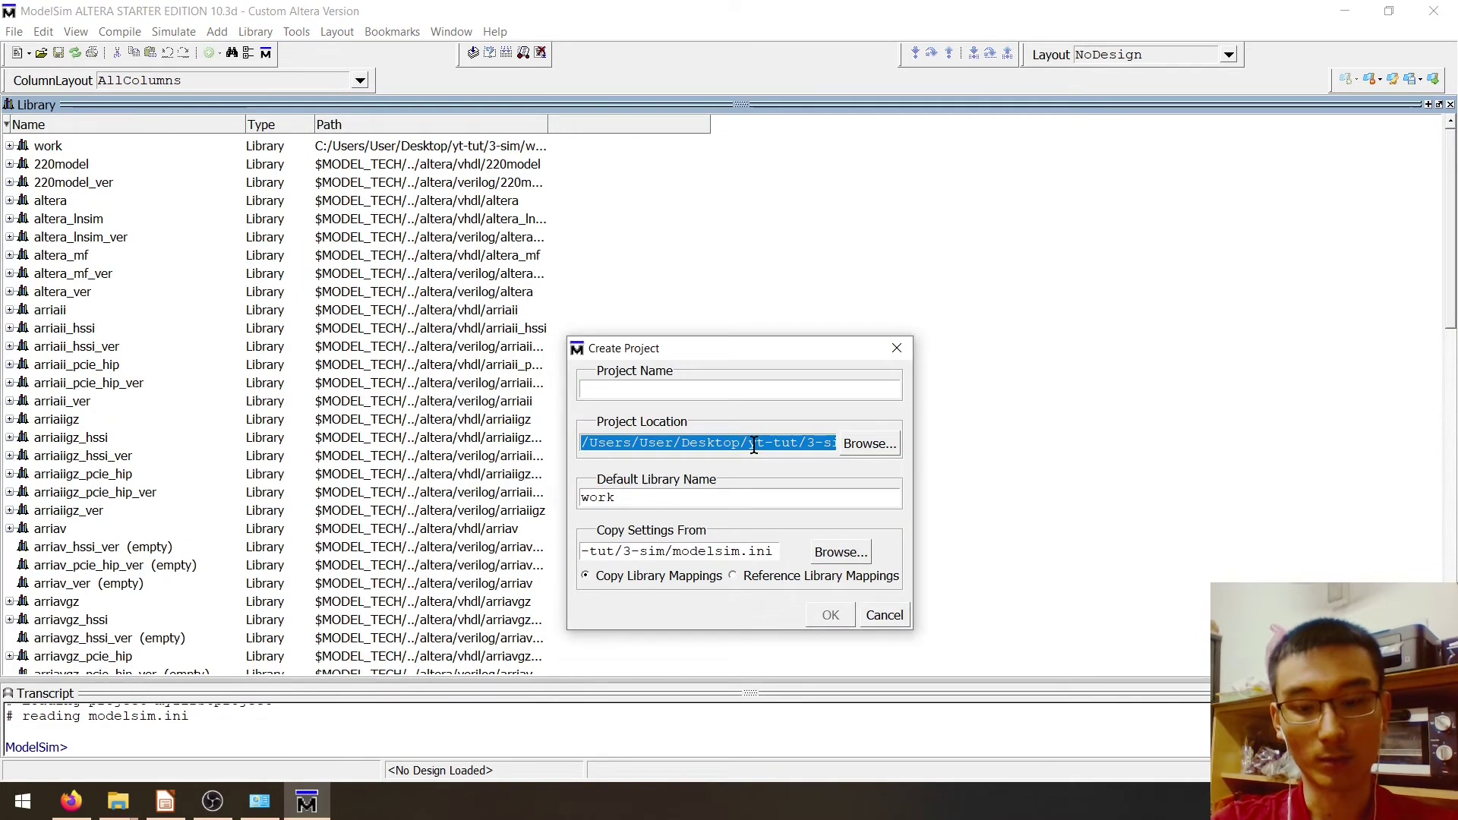
key("ctrl+v")
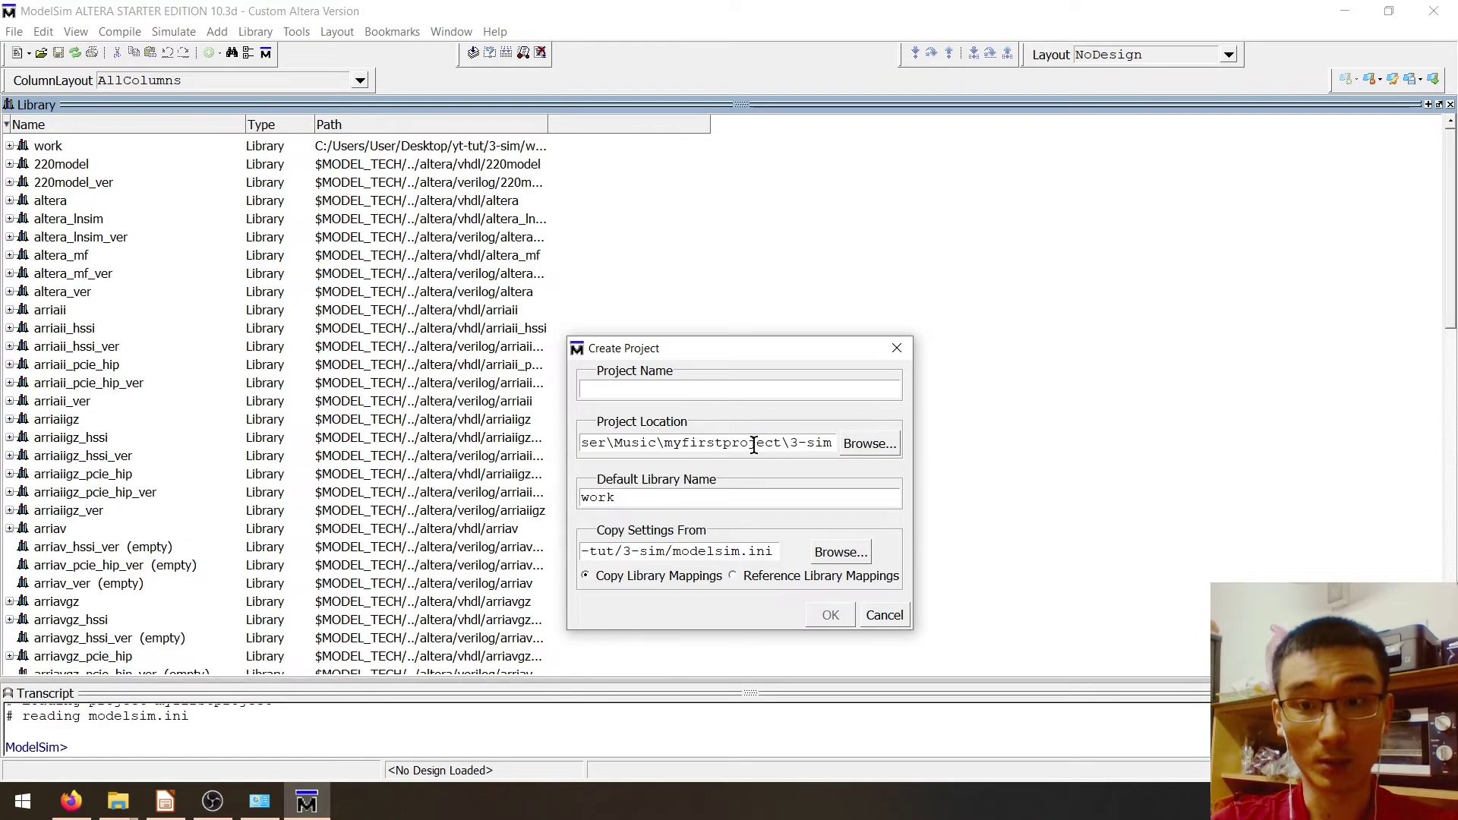
left_click(721, 391)
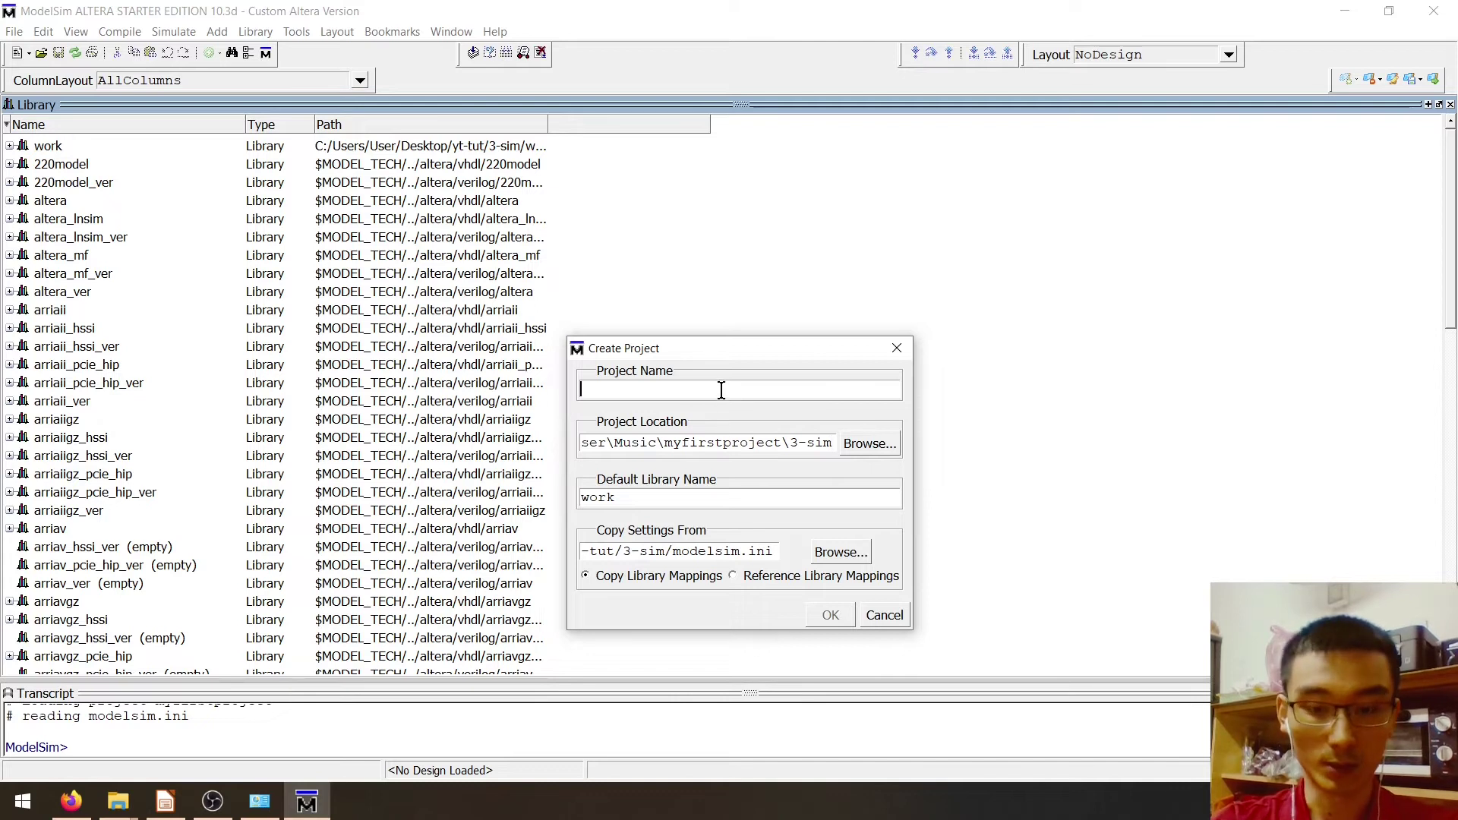
type("myfi")
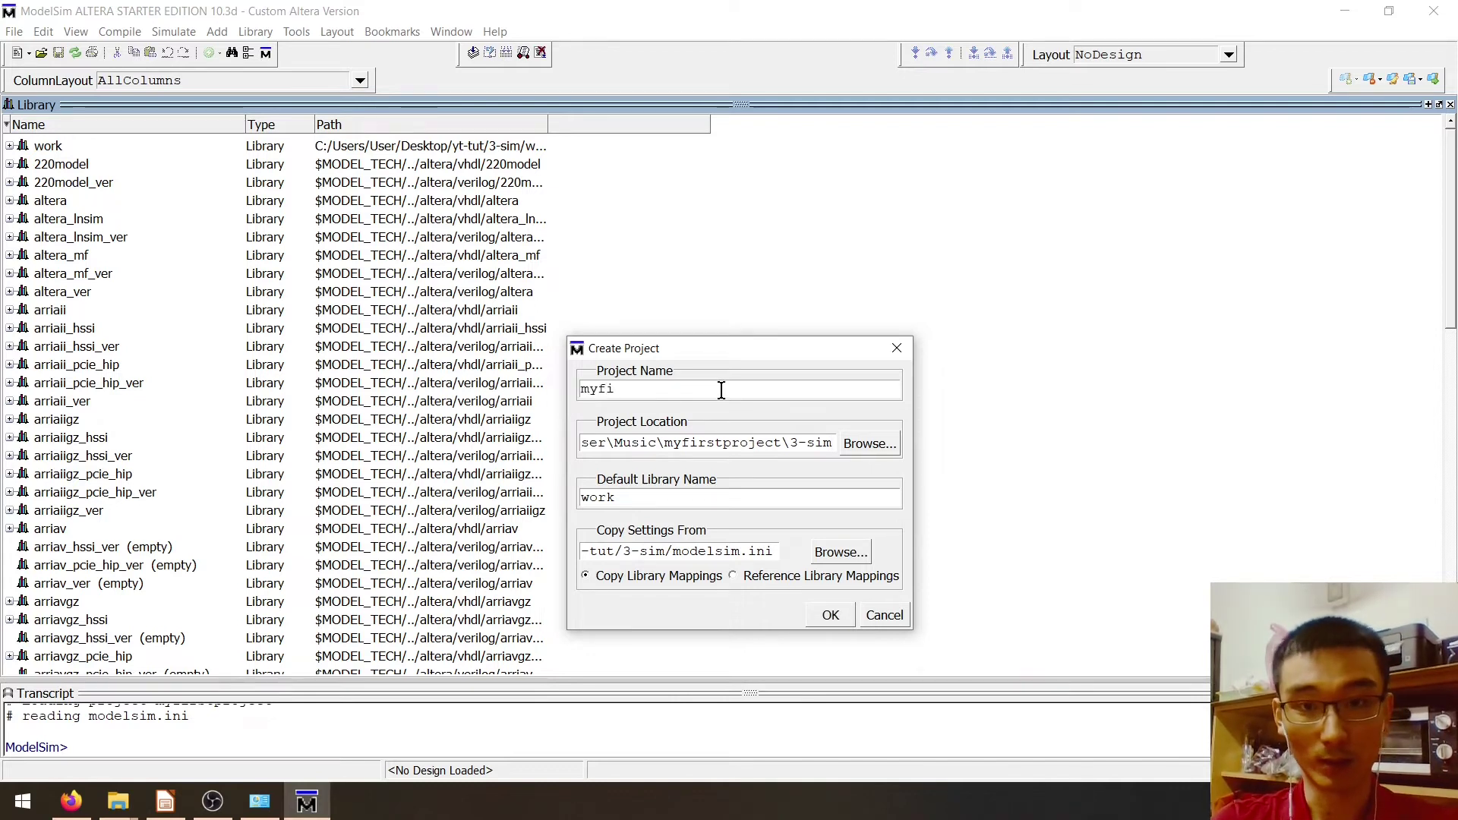
type("rstp")
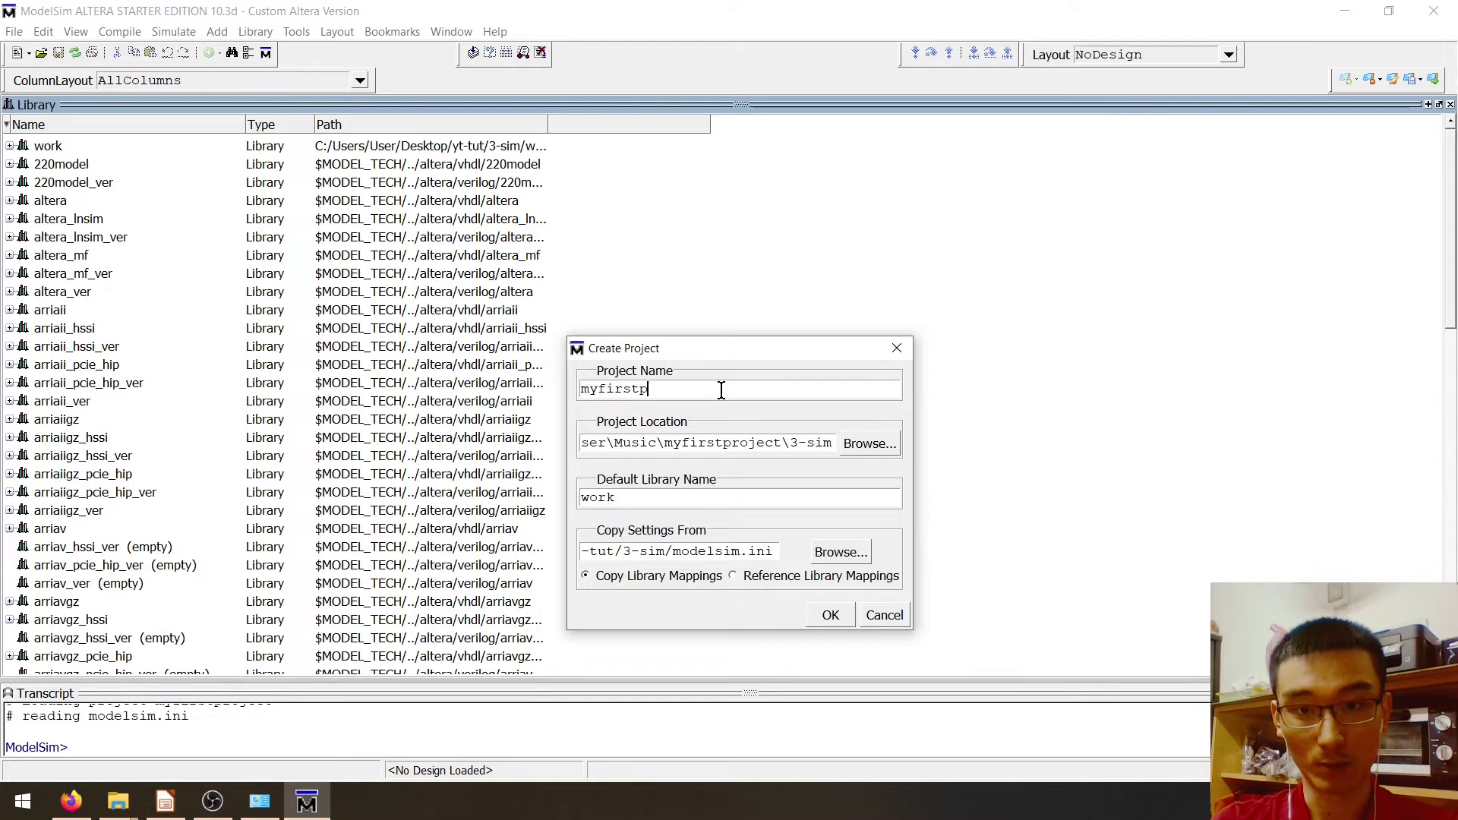
type("roject")
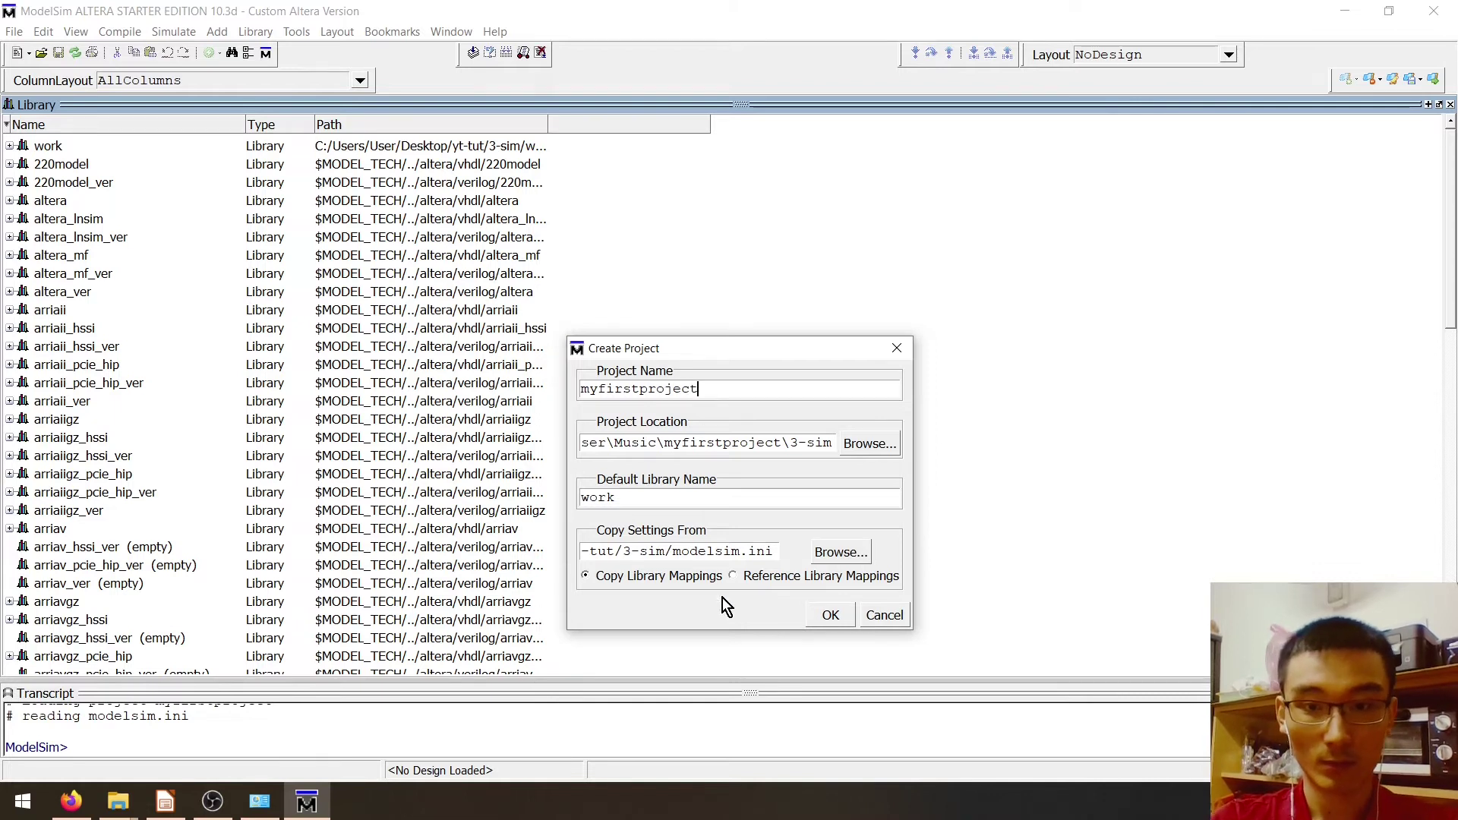
left_click(734, 575)
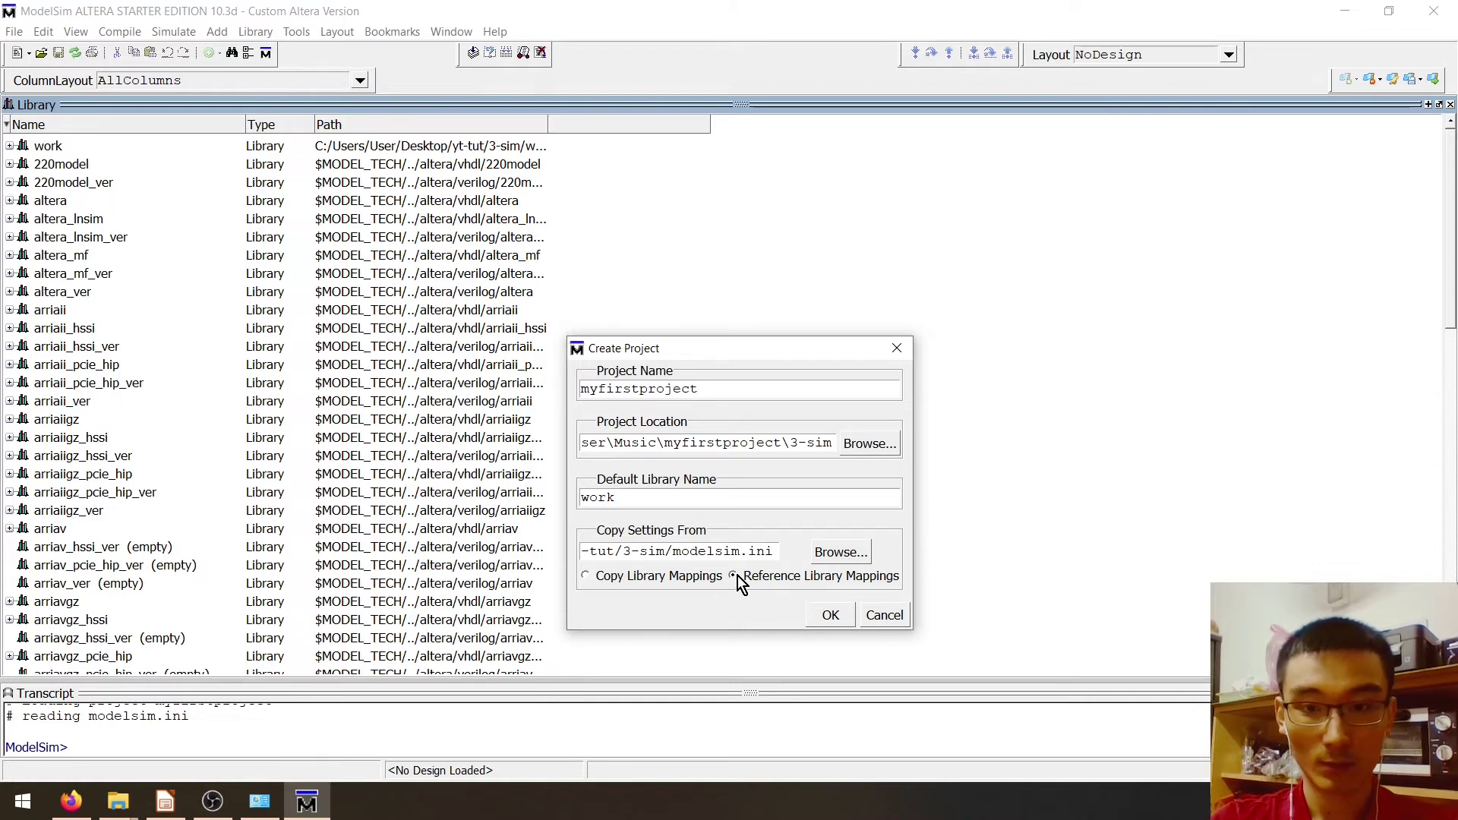
- Create the empty ModelSim project, then open 4-synth in File Explorer and select its path
left_click(831, 617)
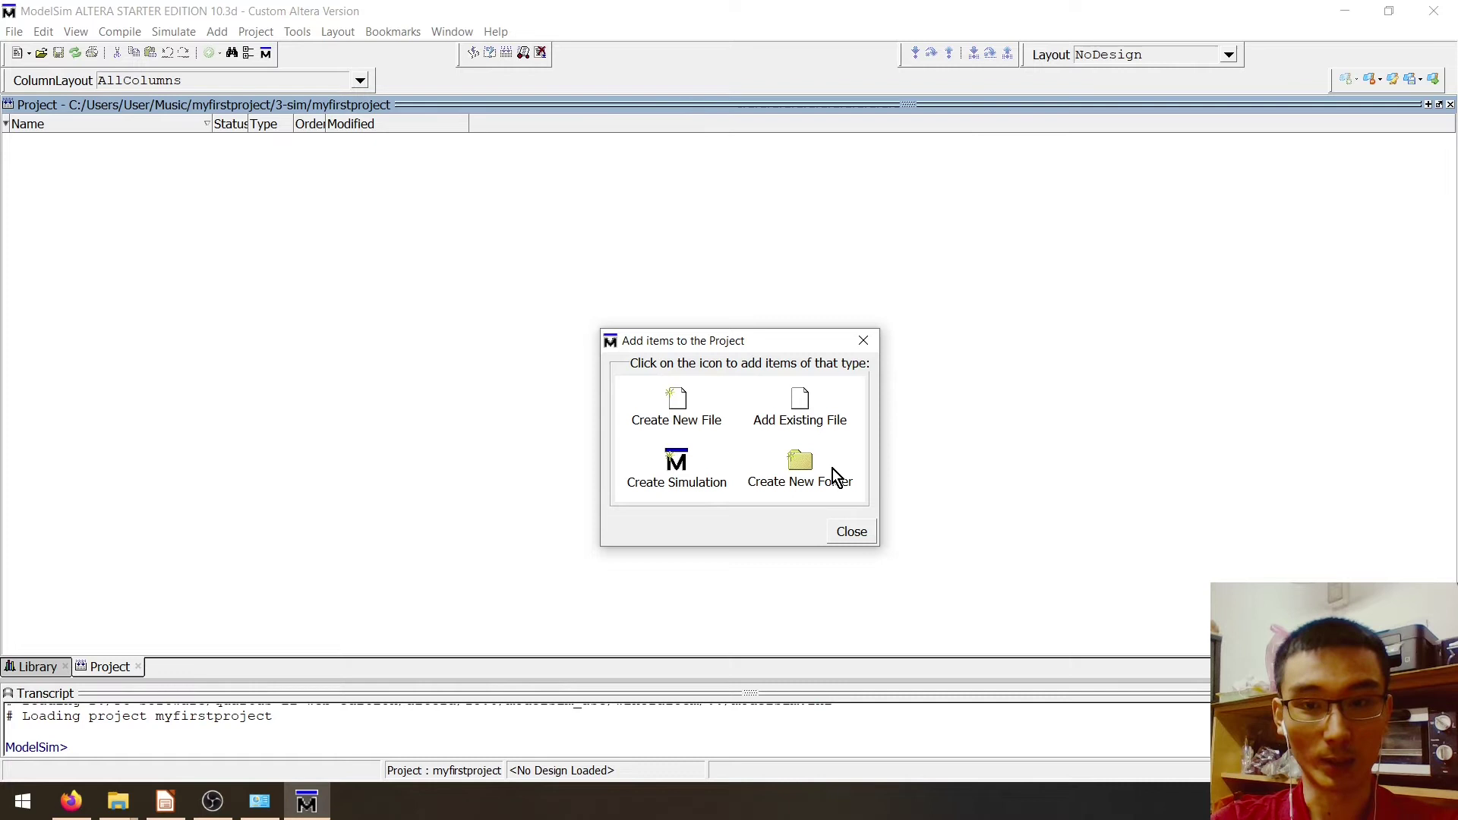
left_click(852, 532)
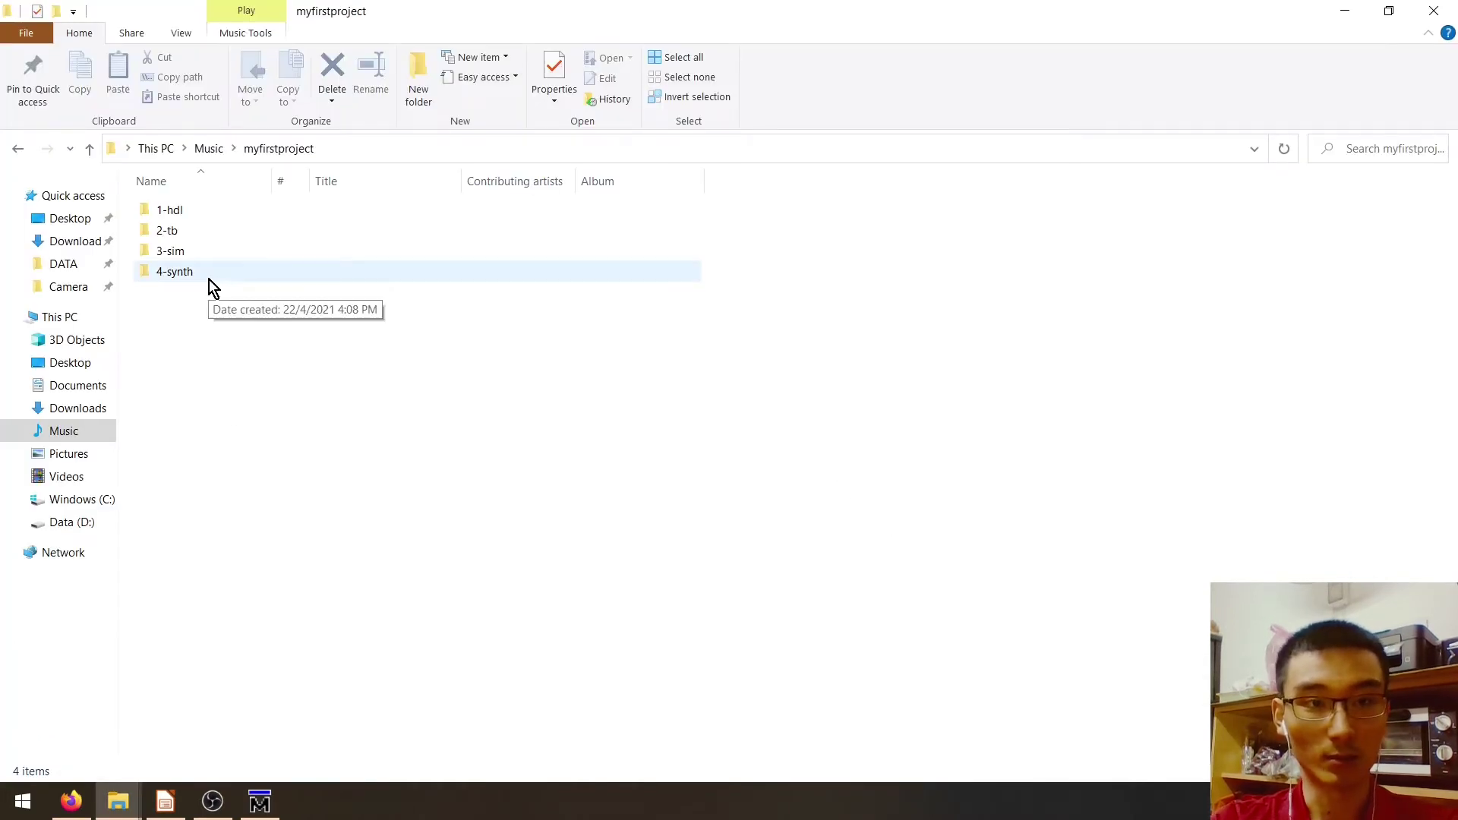
double_click(208, 279)
left_click(478, 155)
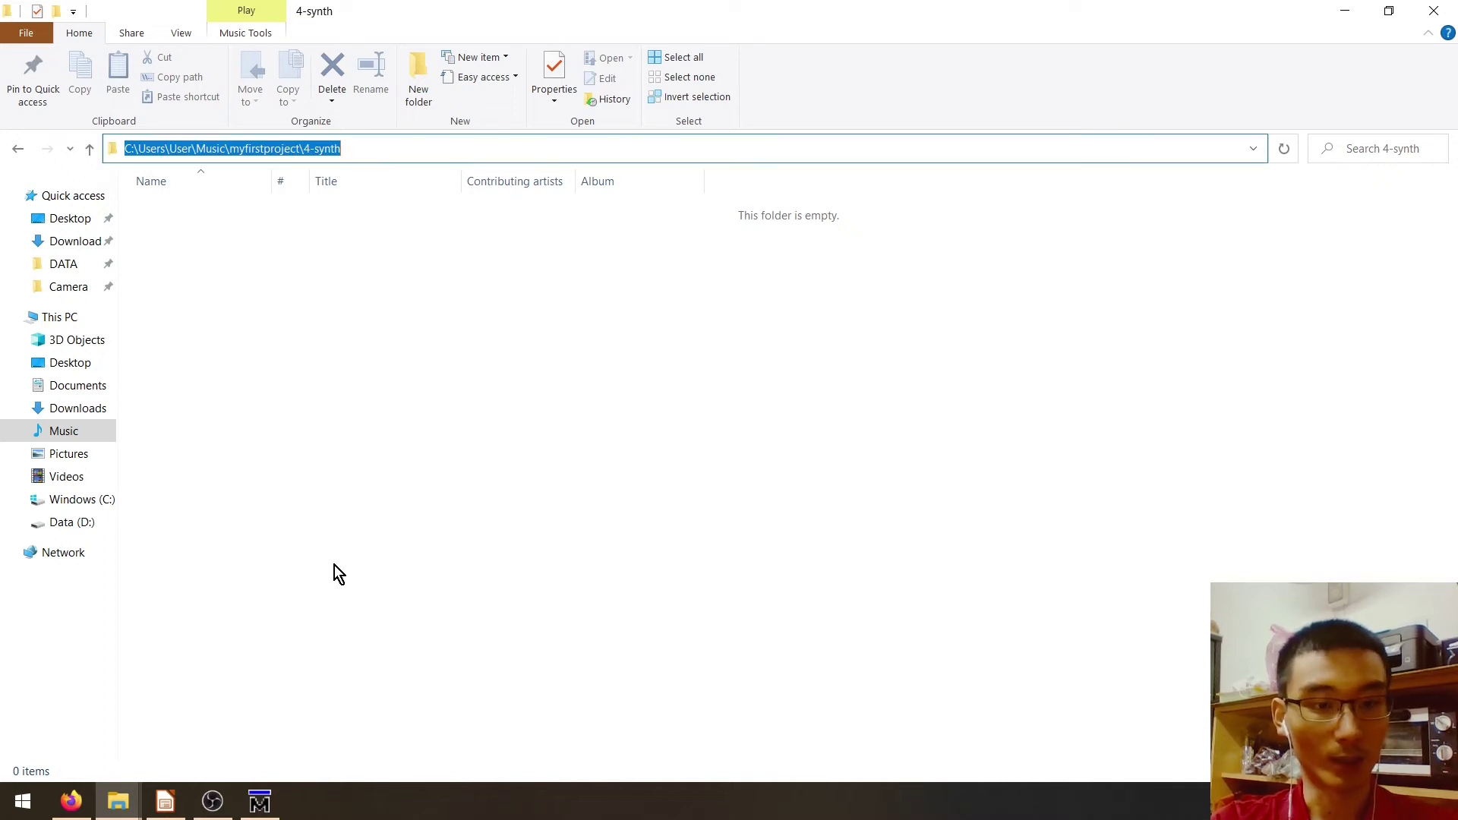
- Search the Start menu for 'quart' and launch Quartus II 15.0 (64-bit)
left_click(4, 813)
type("quar")
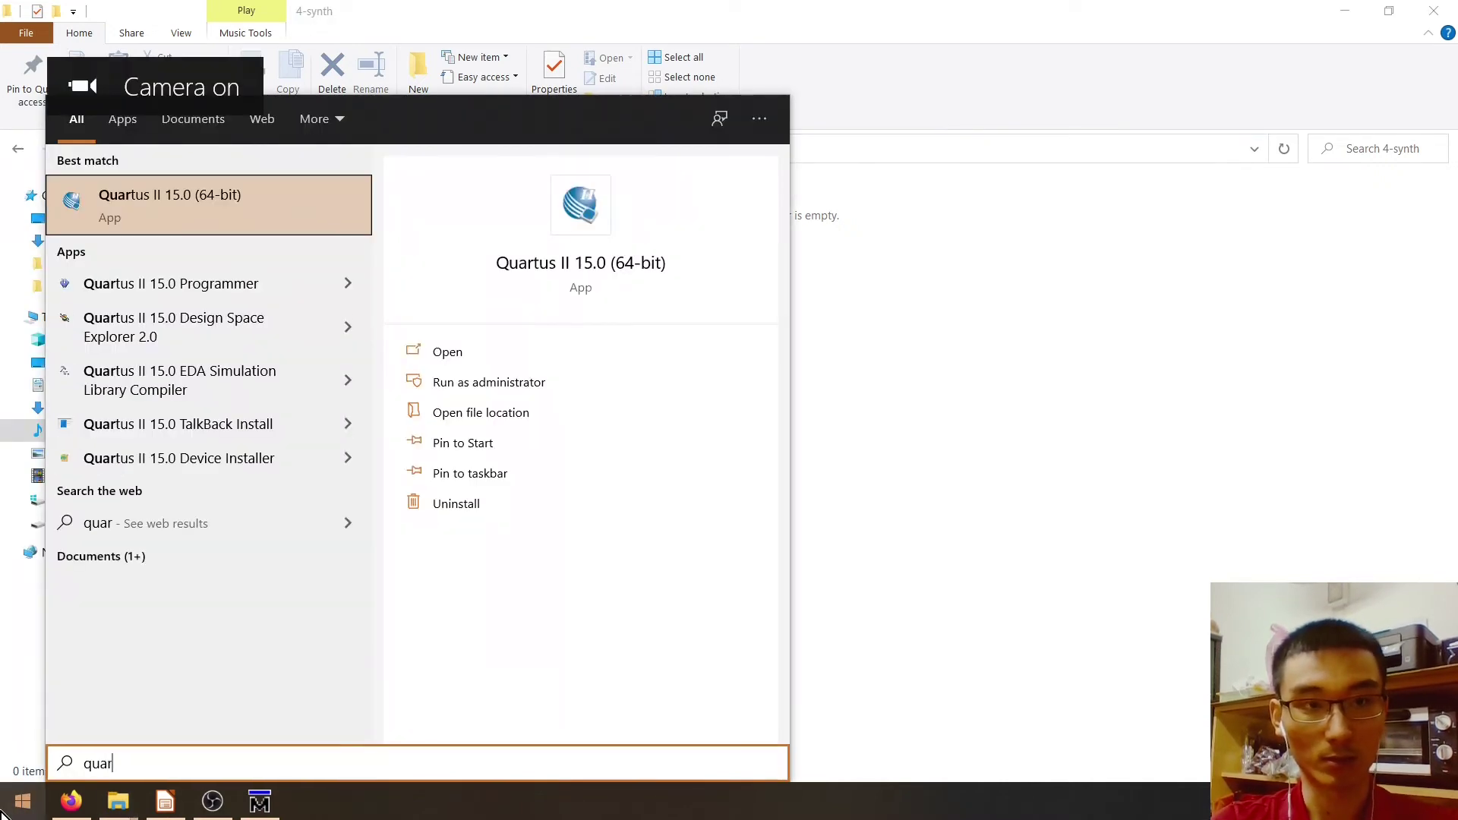
type("t")
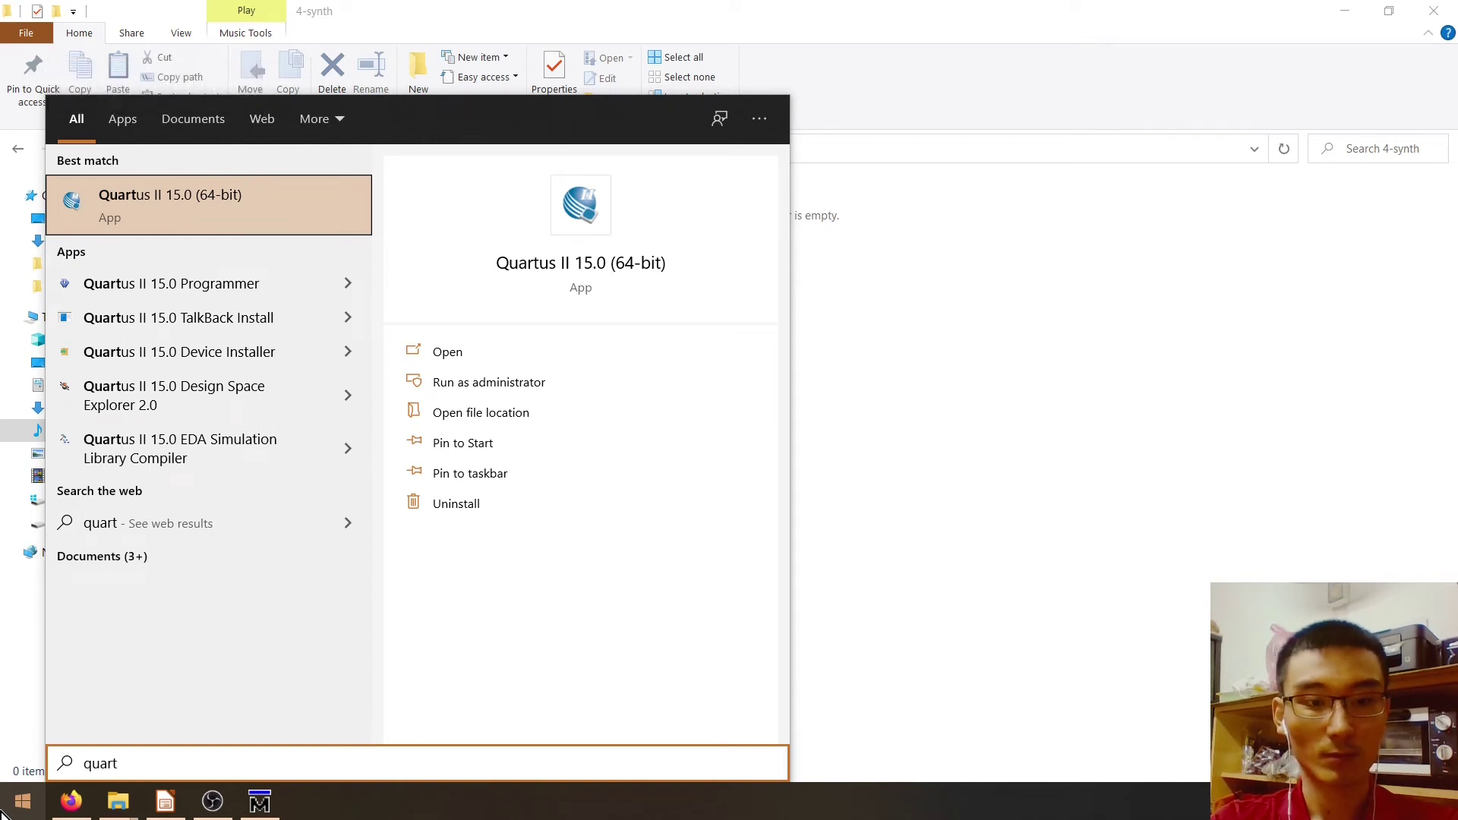
key("Return")
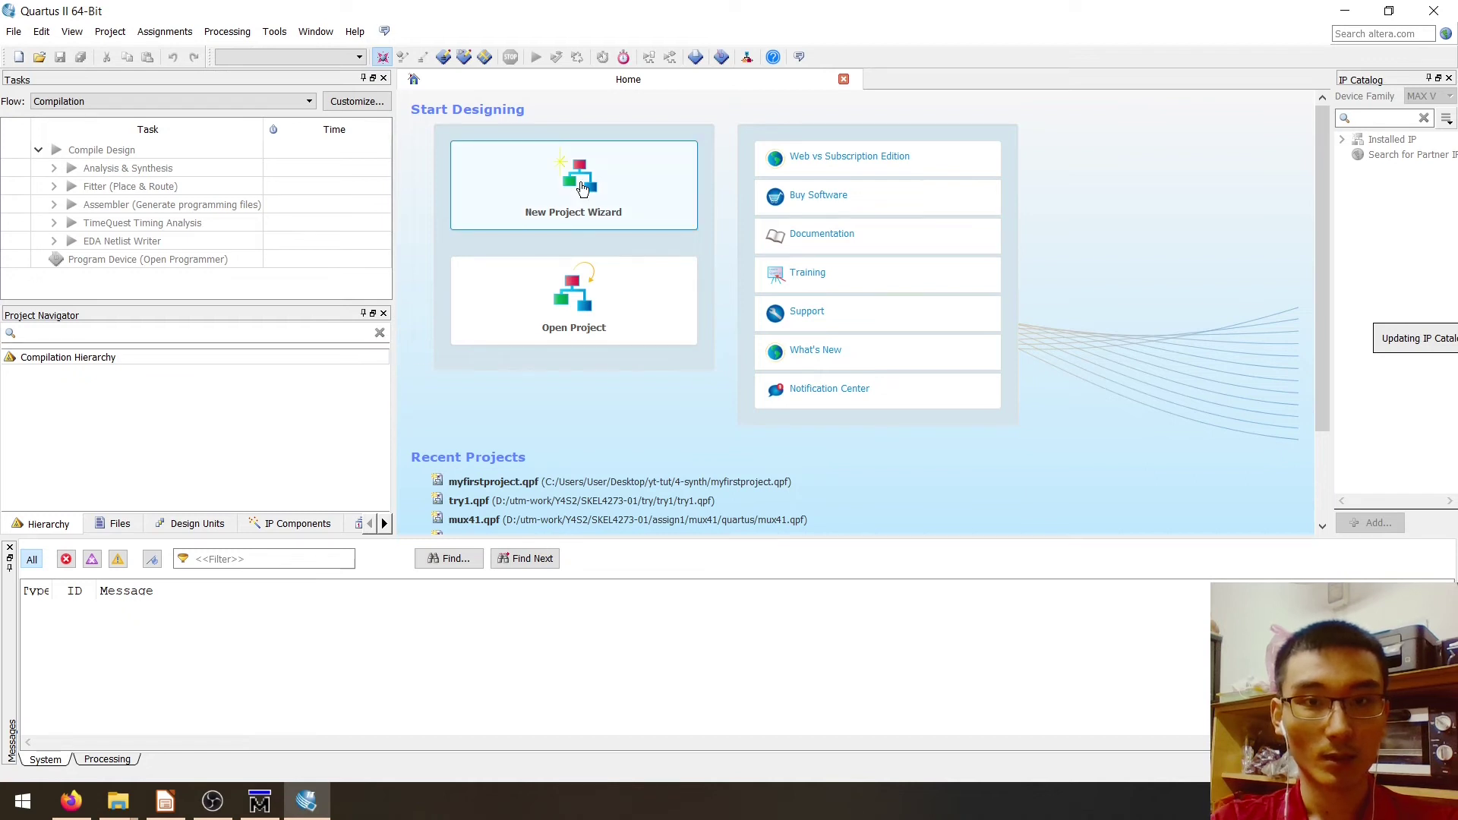
- Start the New Project Wizard with the 4-synth path as directory and myfirstproject as name, keeping the default project type
left_click(589, 206)
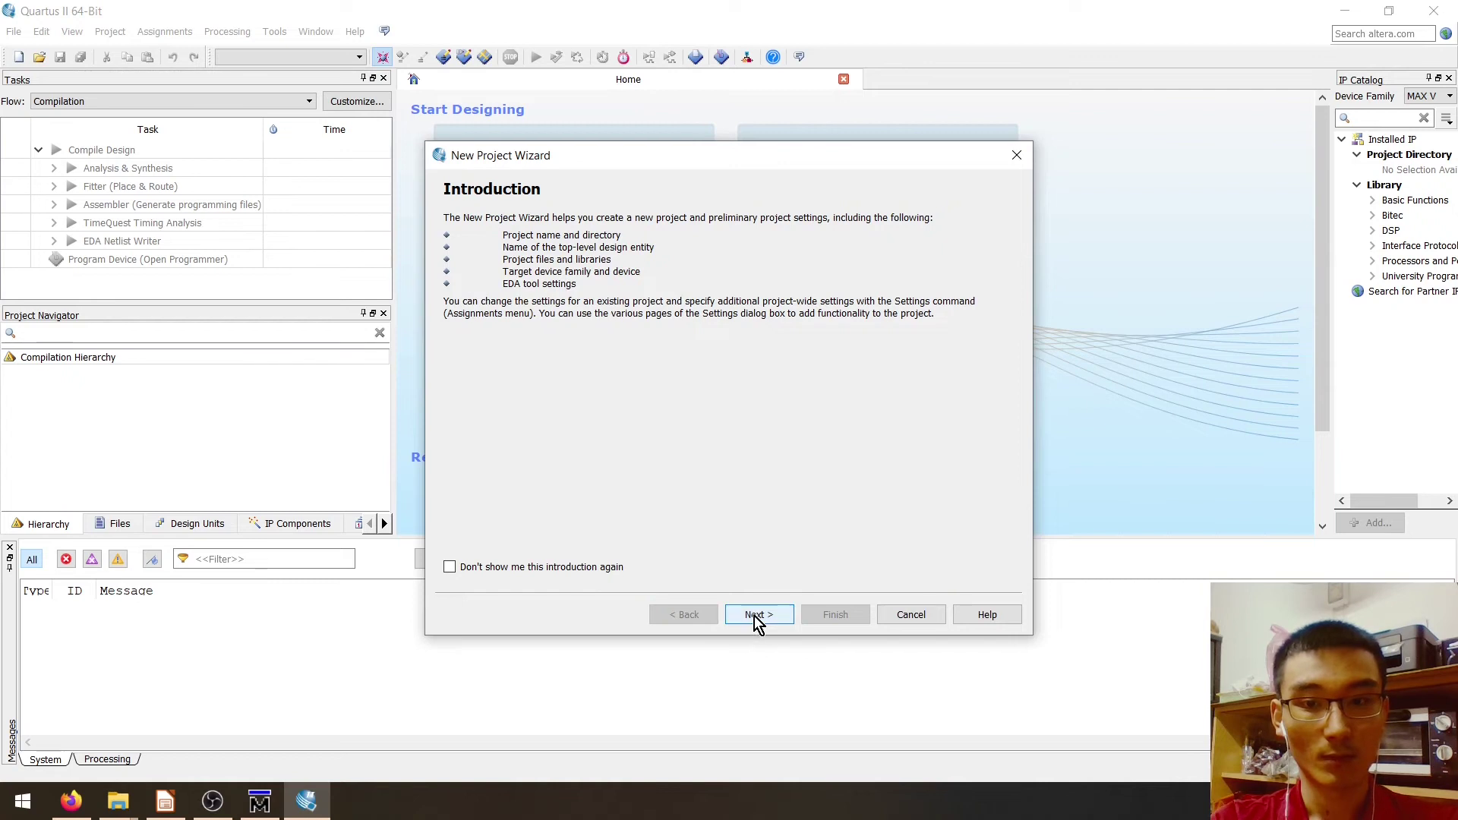
left_click(755, 617)
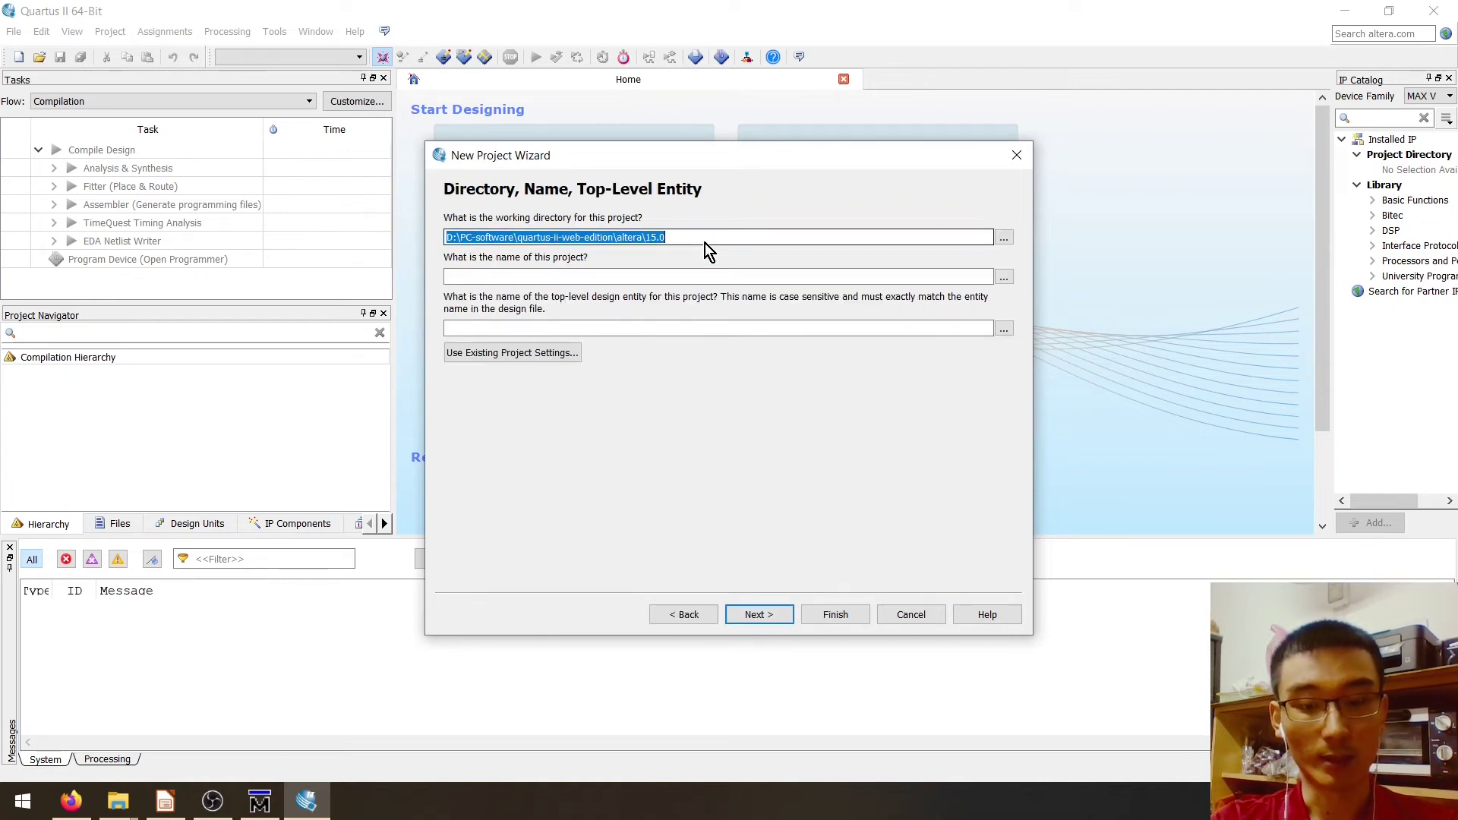
type("C:\\Users\\User\\Music\\myfirstproject\\4-synth")
left_click(604, 282)
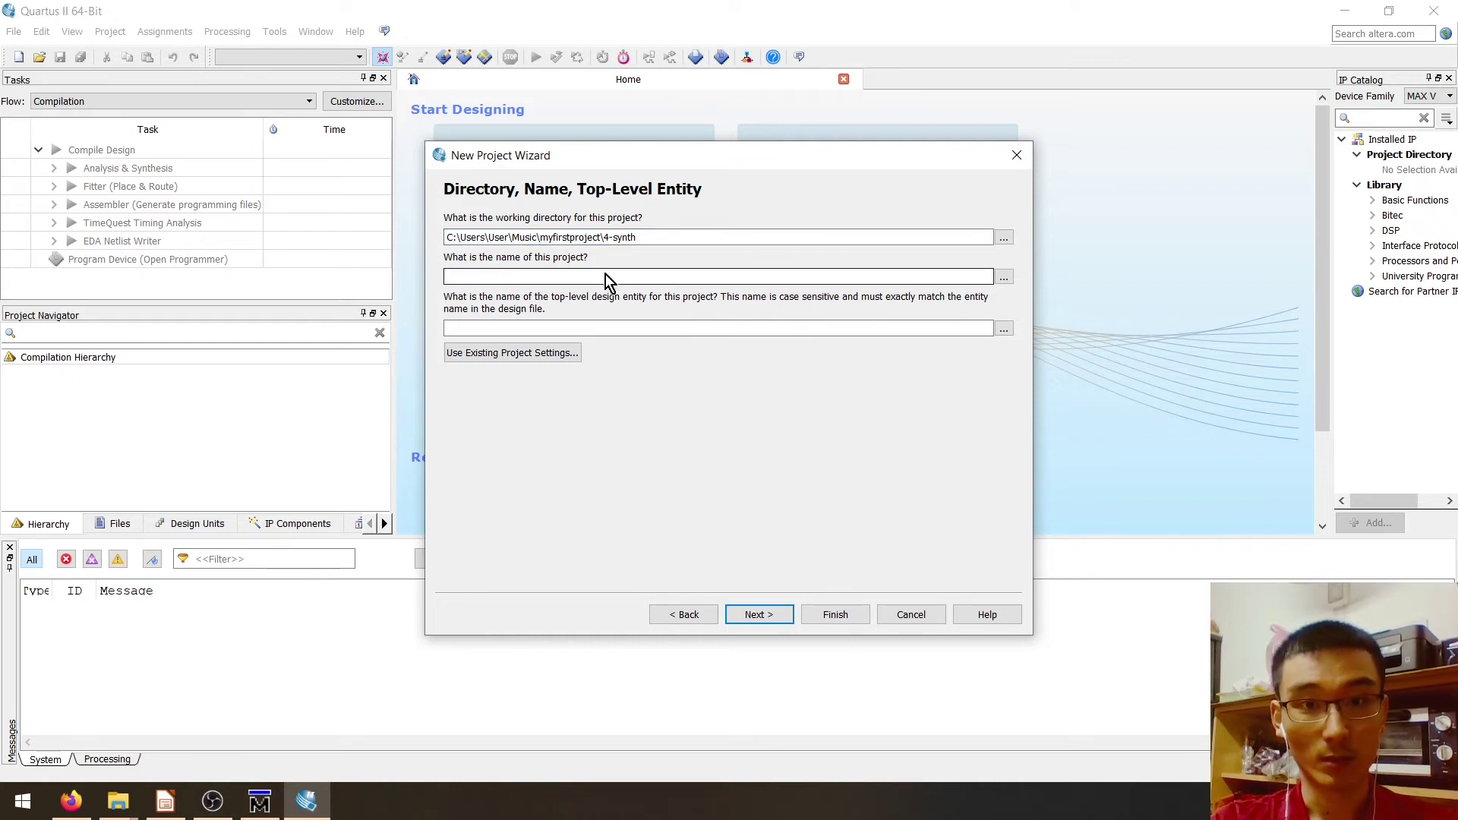
type("myfi")
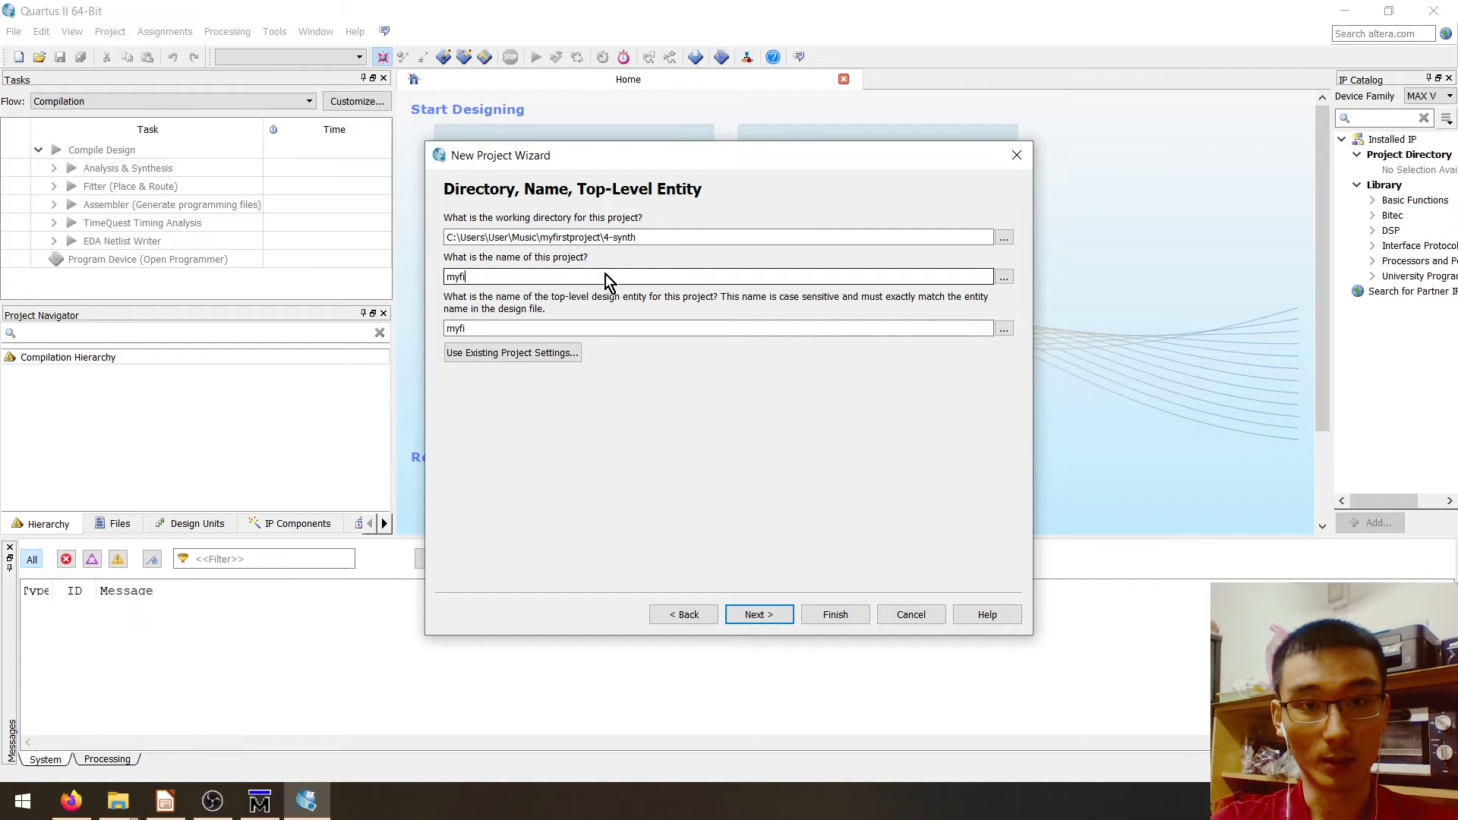
type("rstproj")
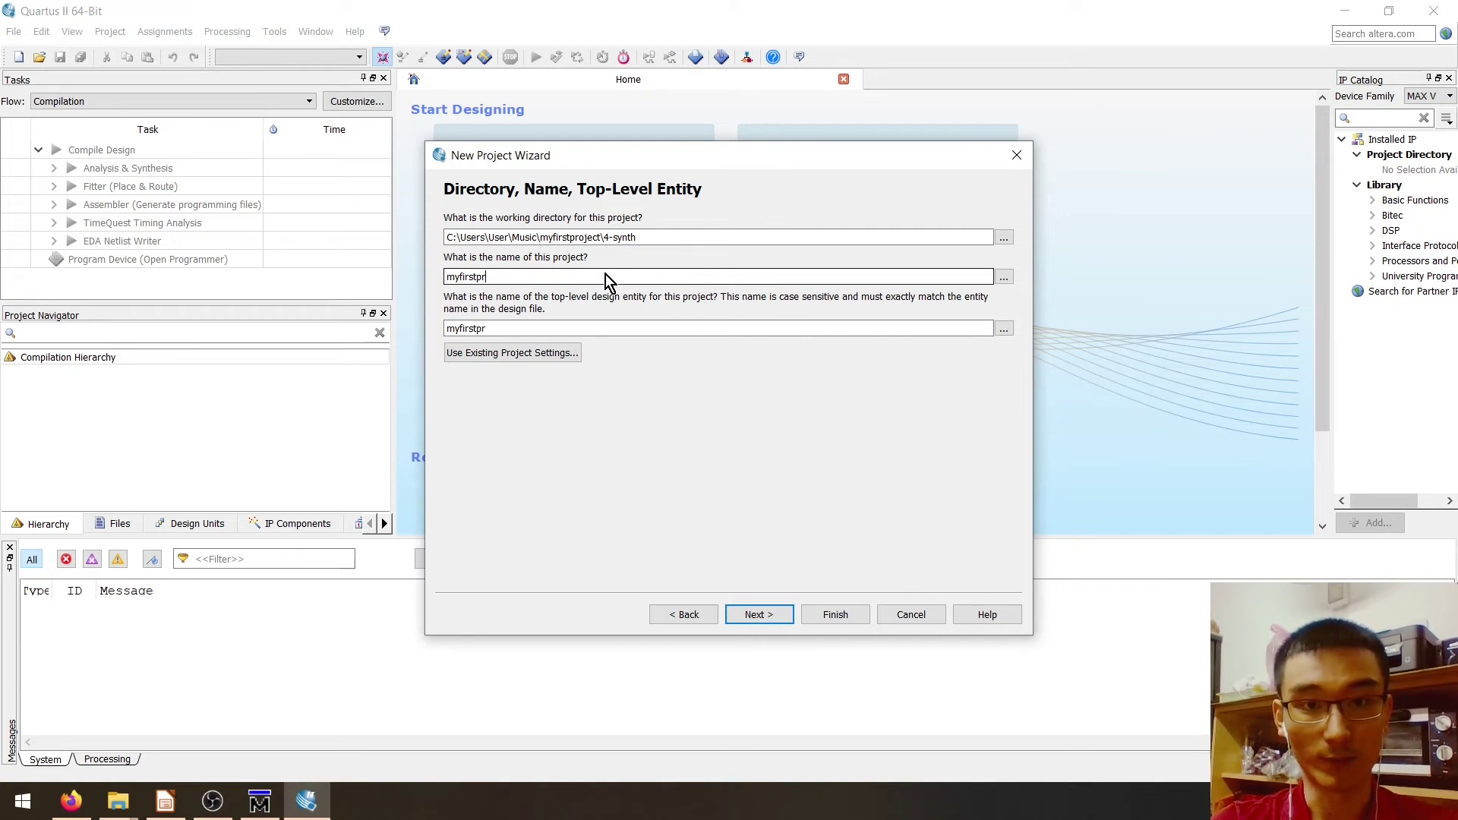
type("ect")
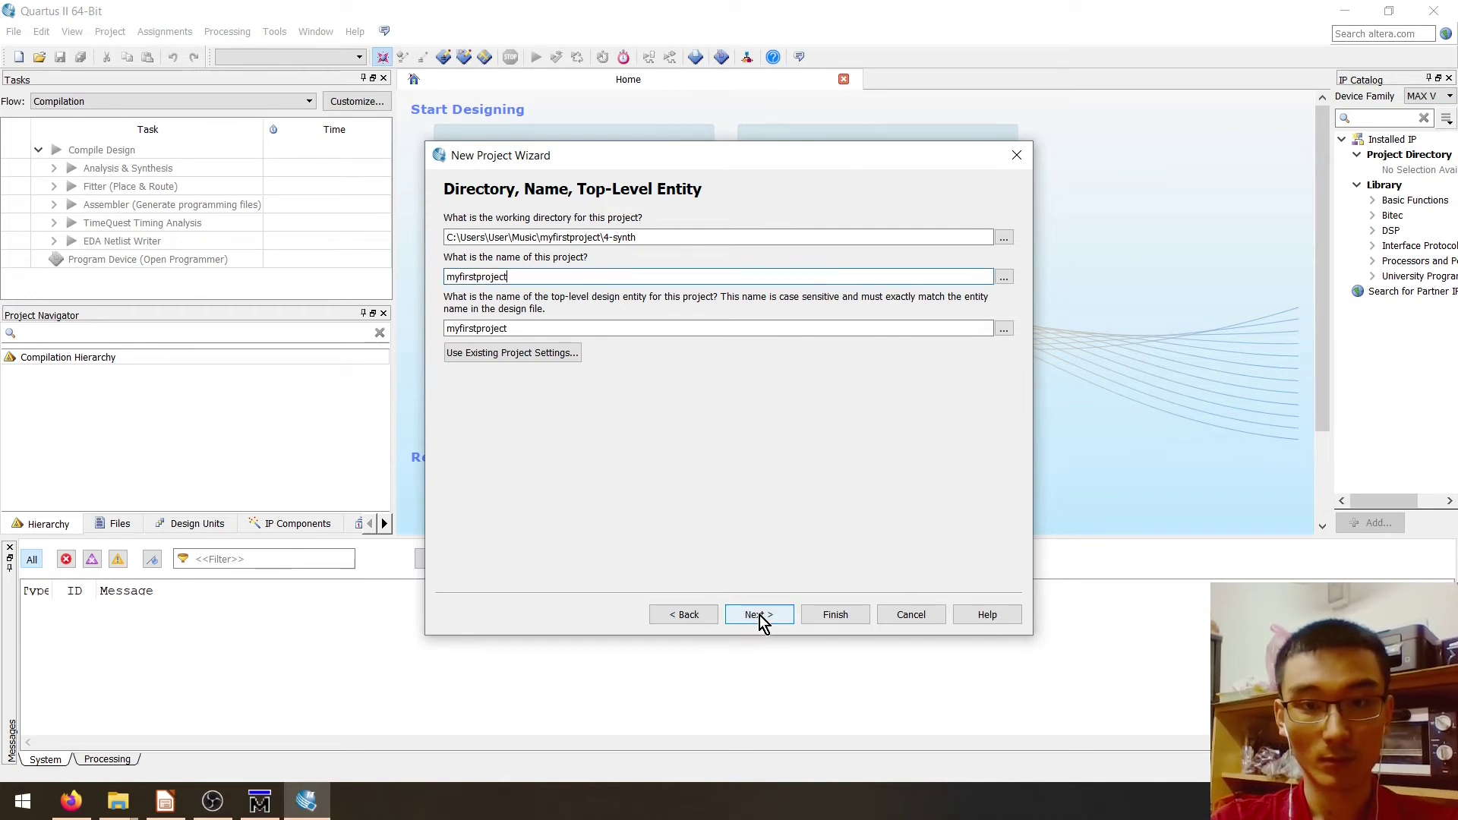
left_click(760, 615)
left_click(760, 615)
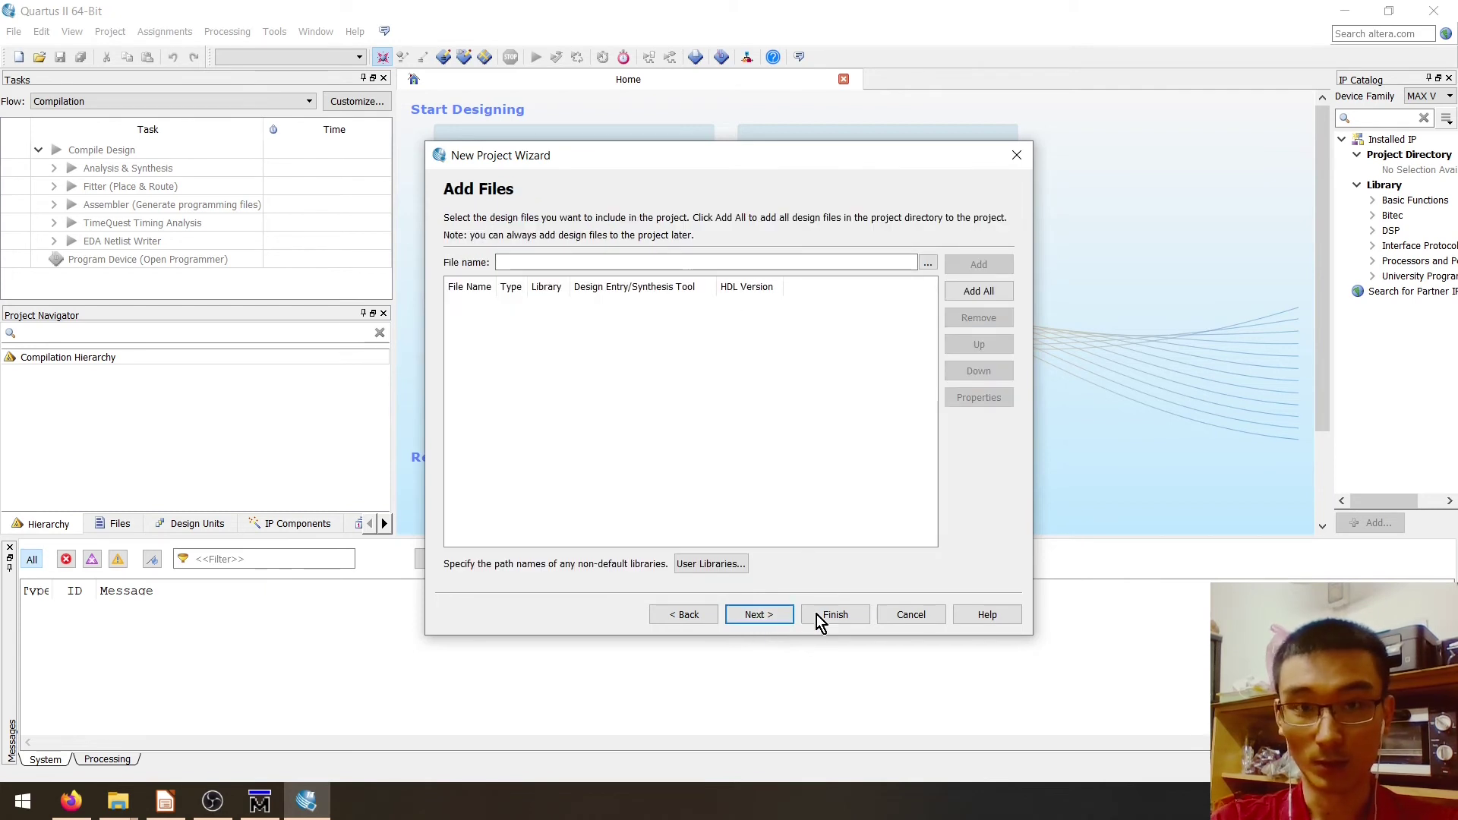
- Skip adding files and select the MAX II family device EPM240T100C5
left_click(785, 620)
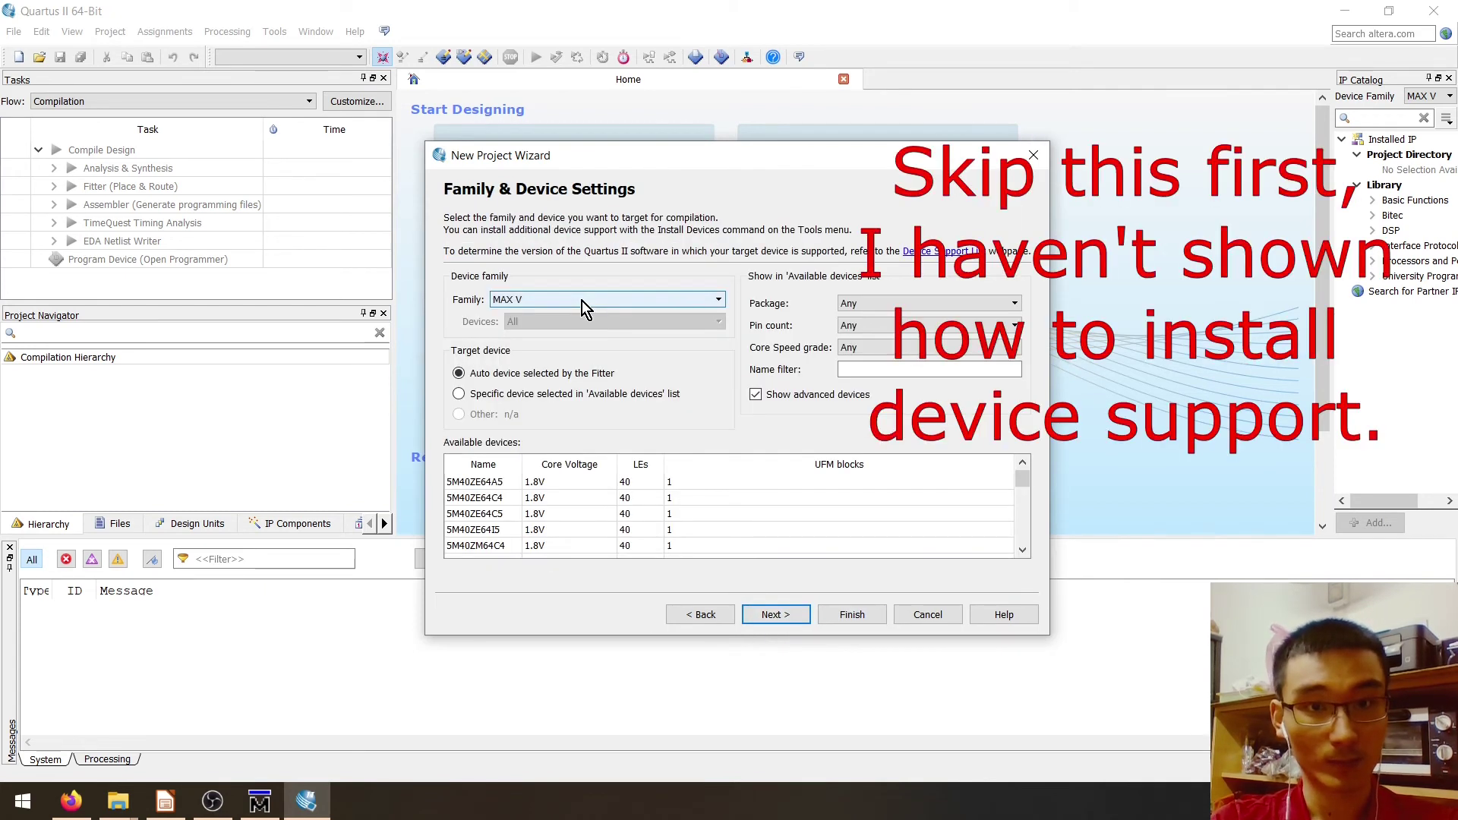
left_click(581, 301)
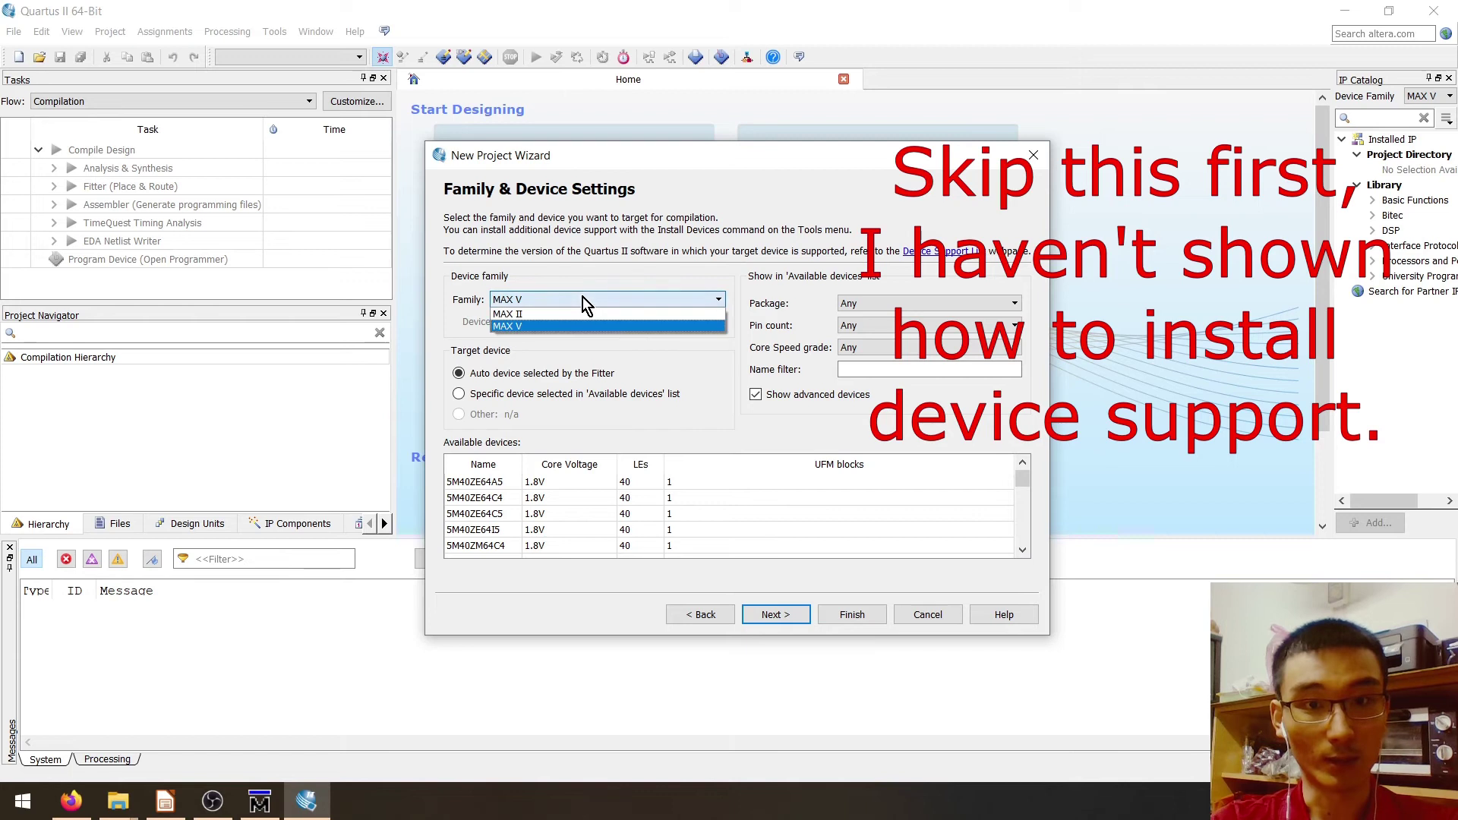
left_click(546, 314)
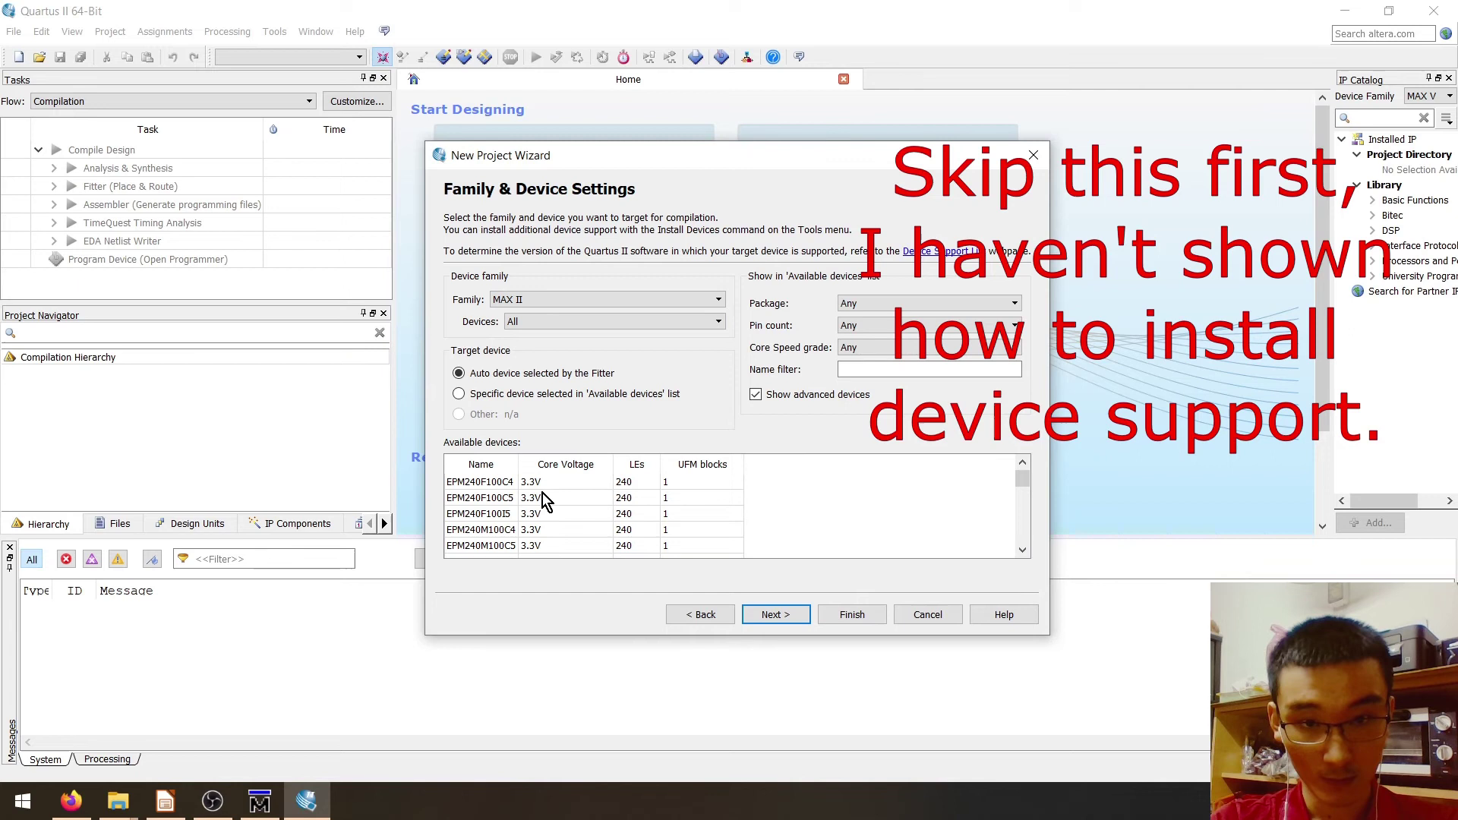
scroll(542, 498, "down", 2)
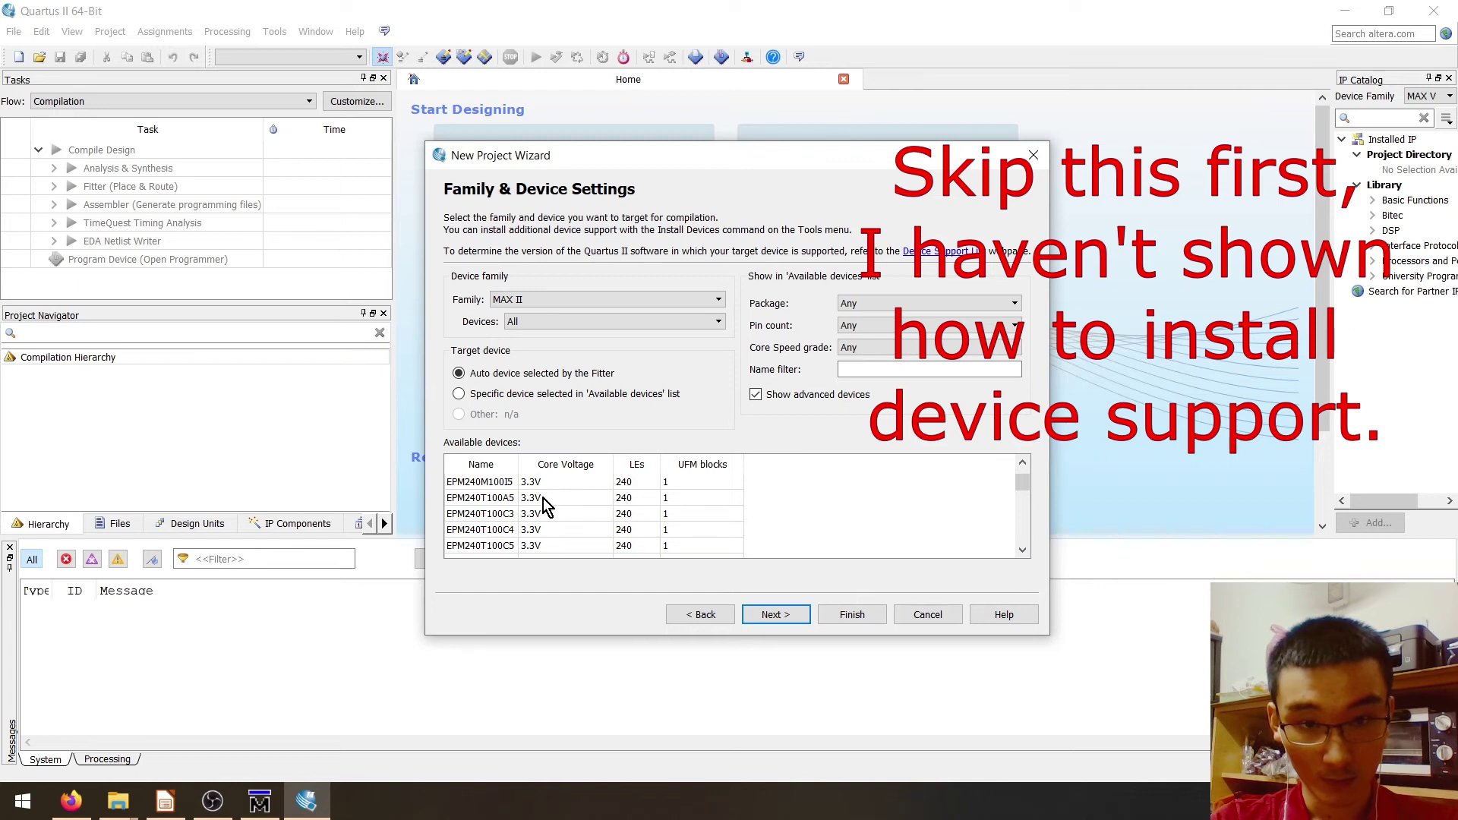
left_click(471, 548)
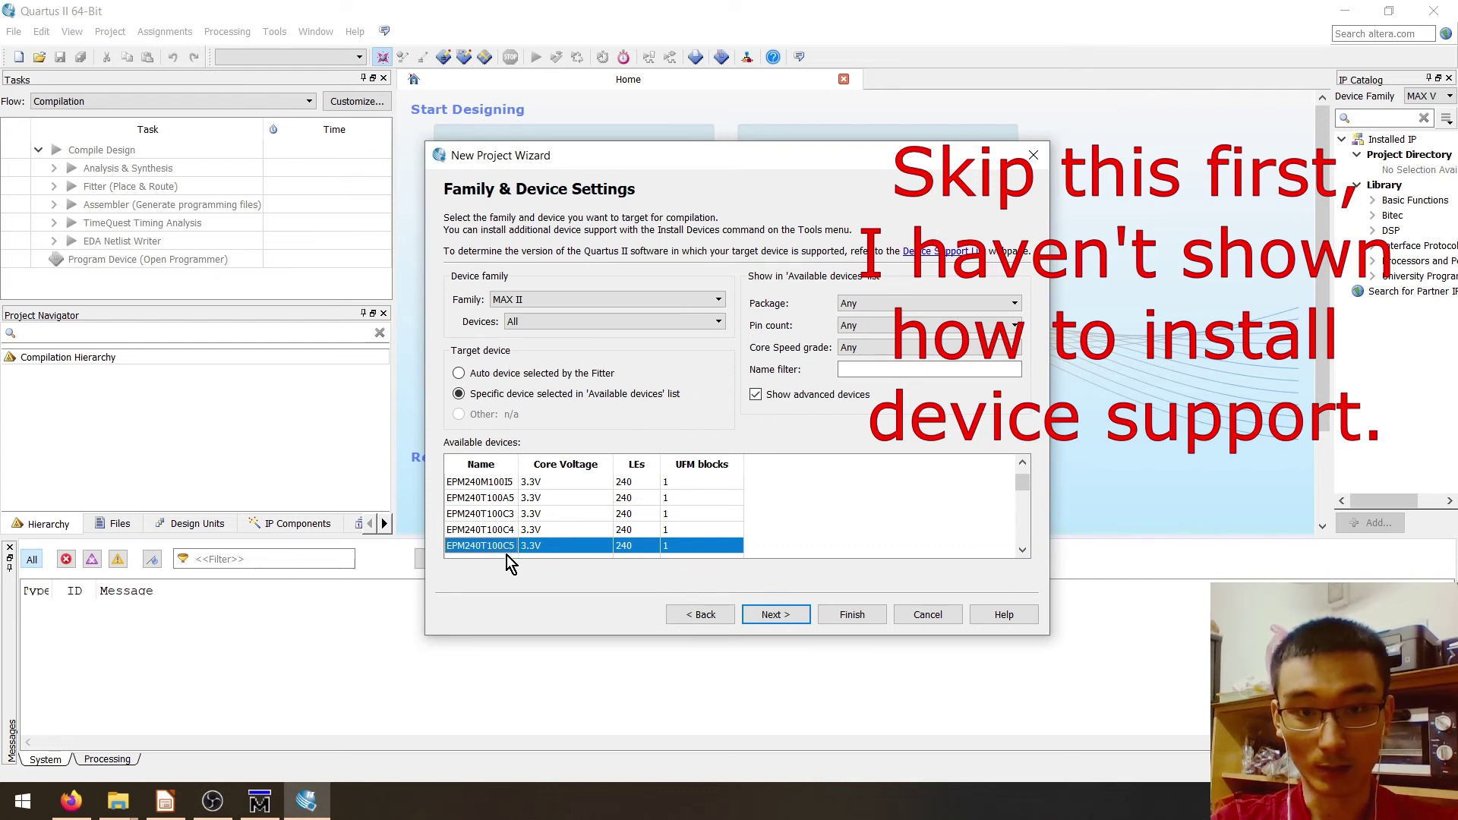
left_click(772, 622)
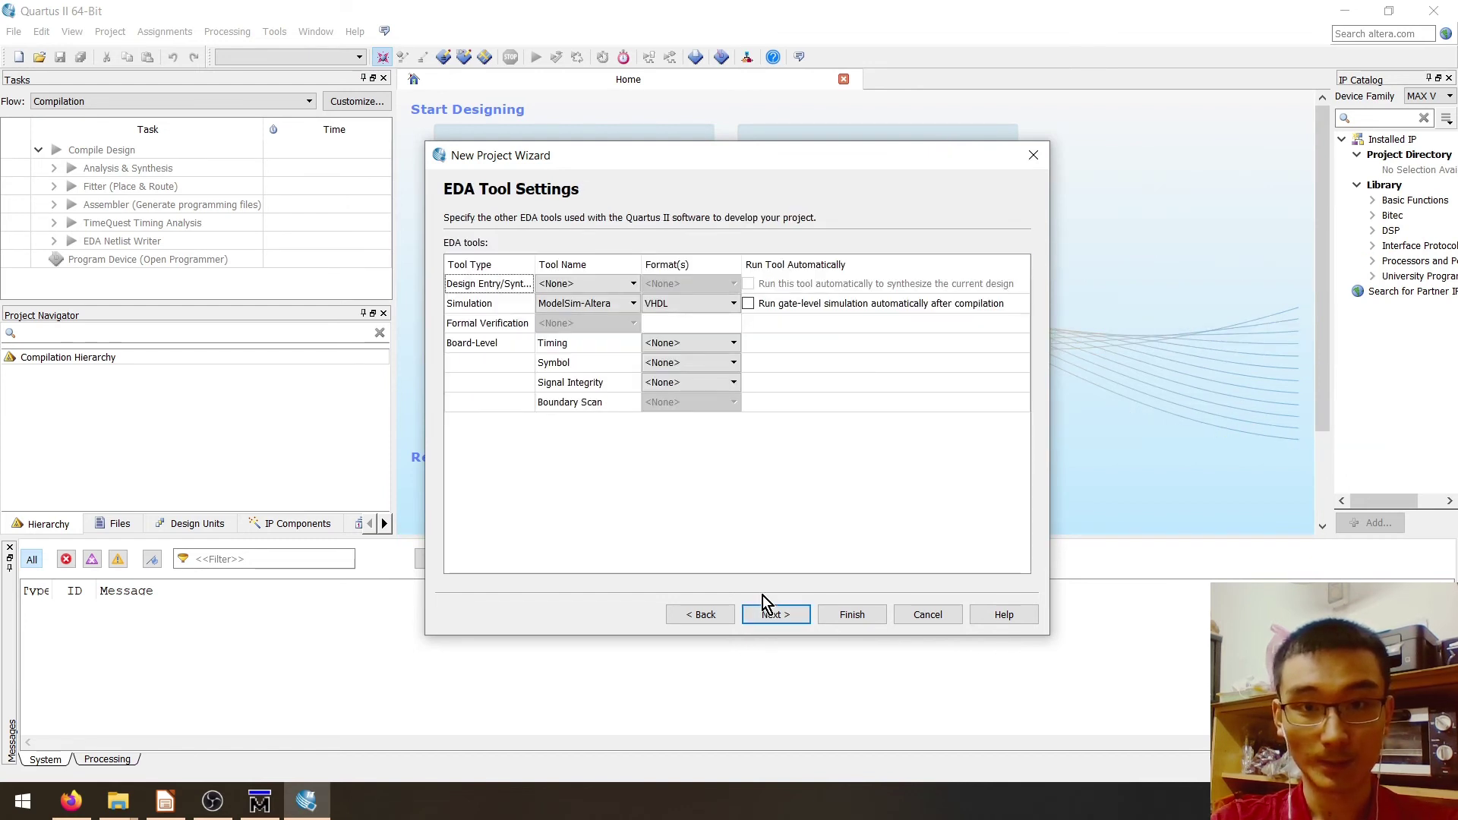
- Set the ModelSim-Altera simulation format to Verilog HDL and finish the wizard
left_click(680, 308)
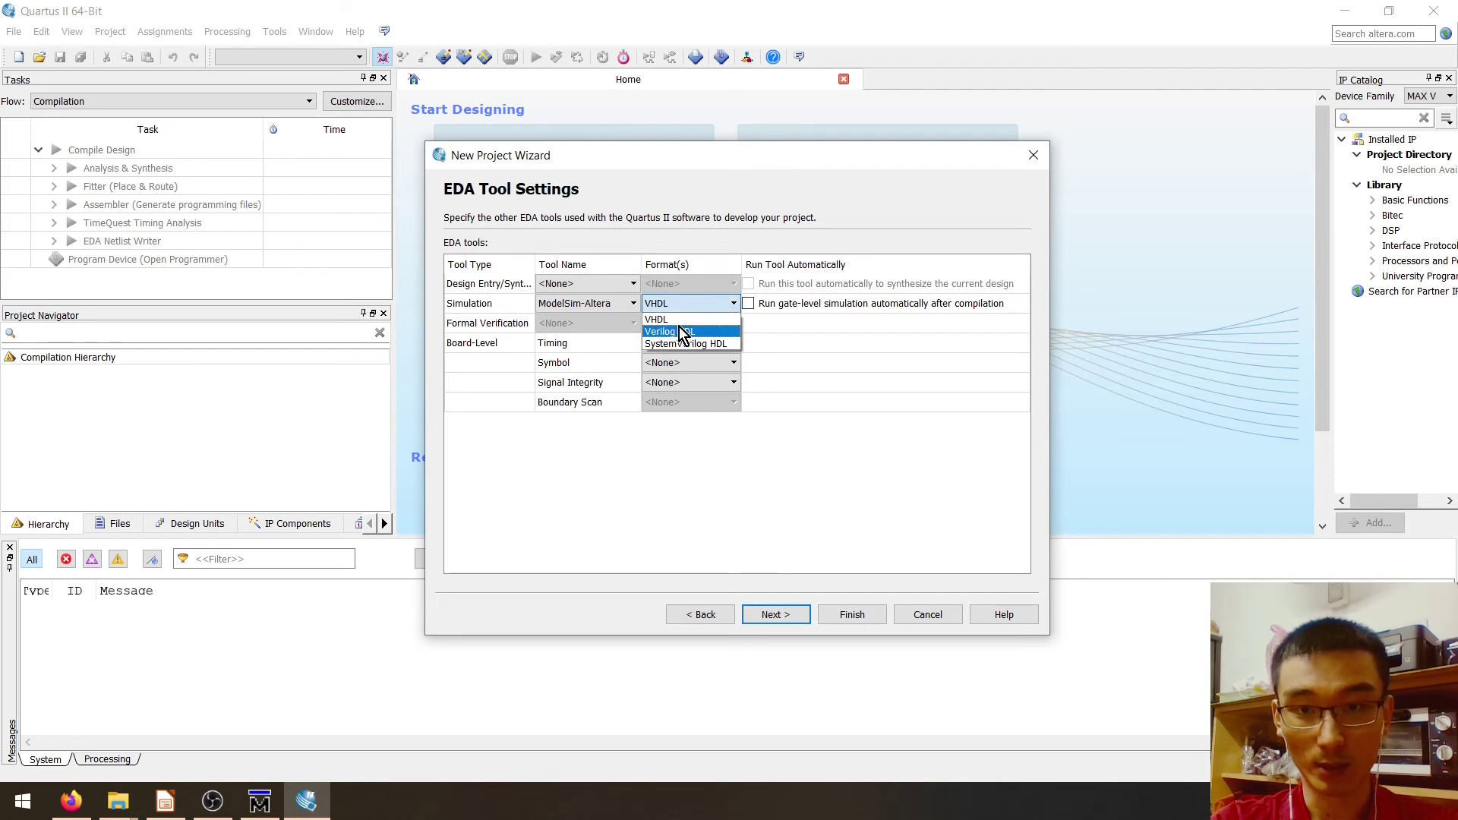
left_click(683, 332)
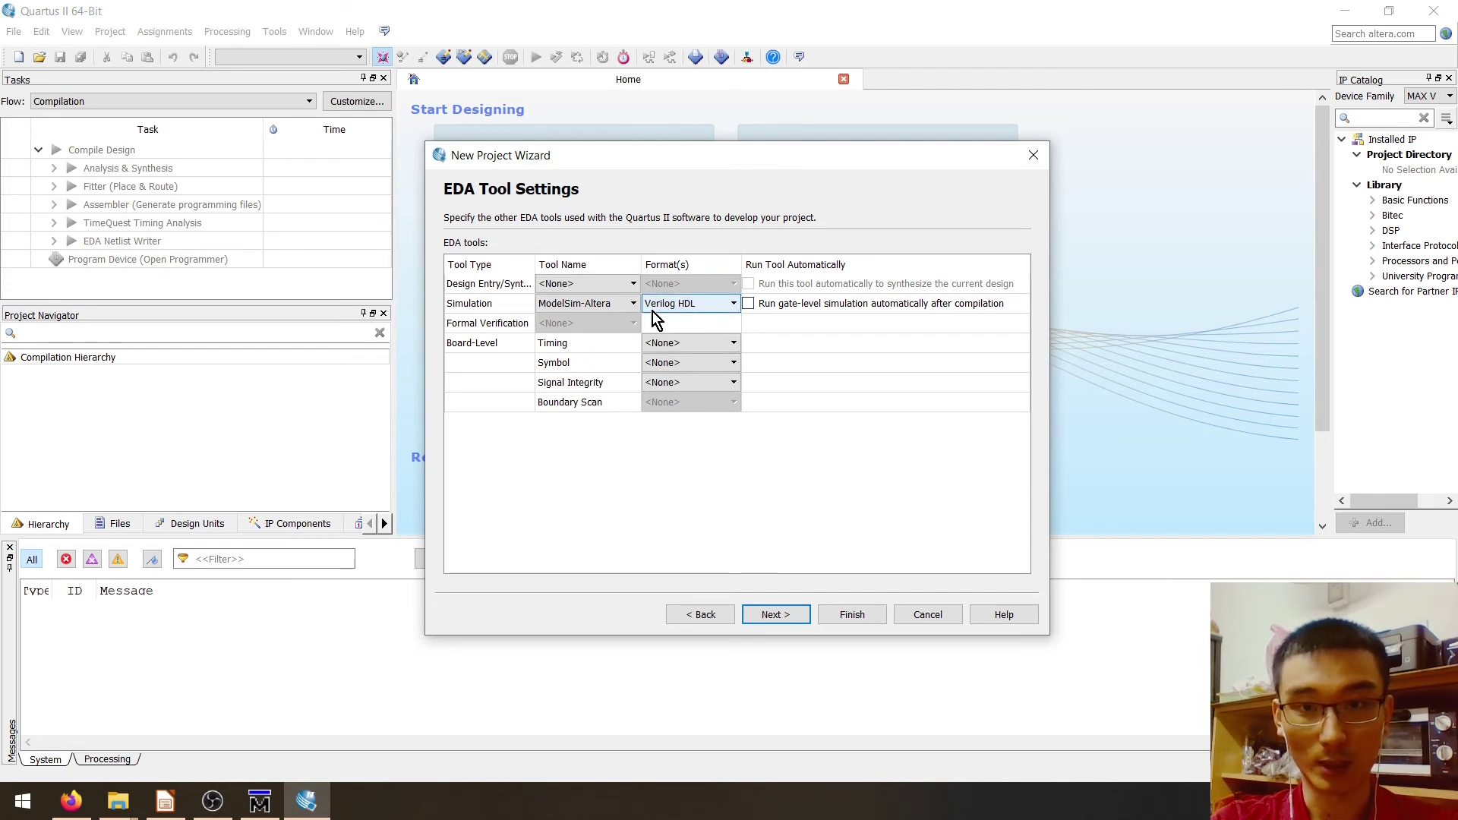
left_click(800, 621)
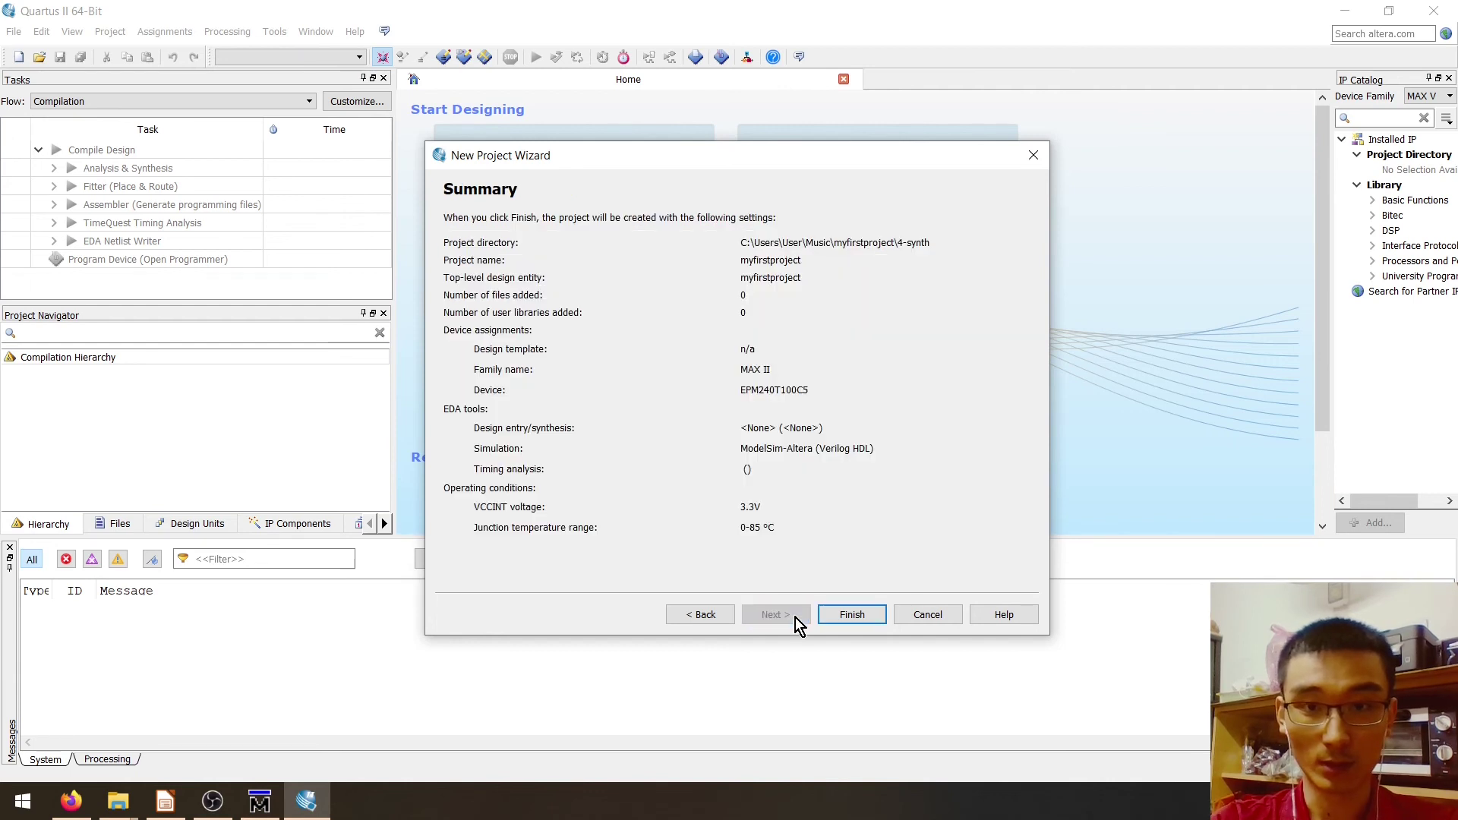
left_click(856, 613)
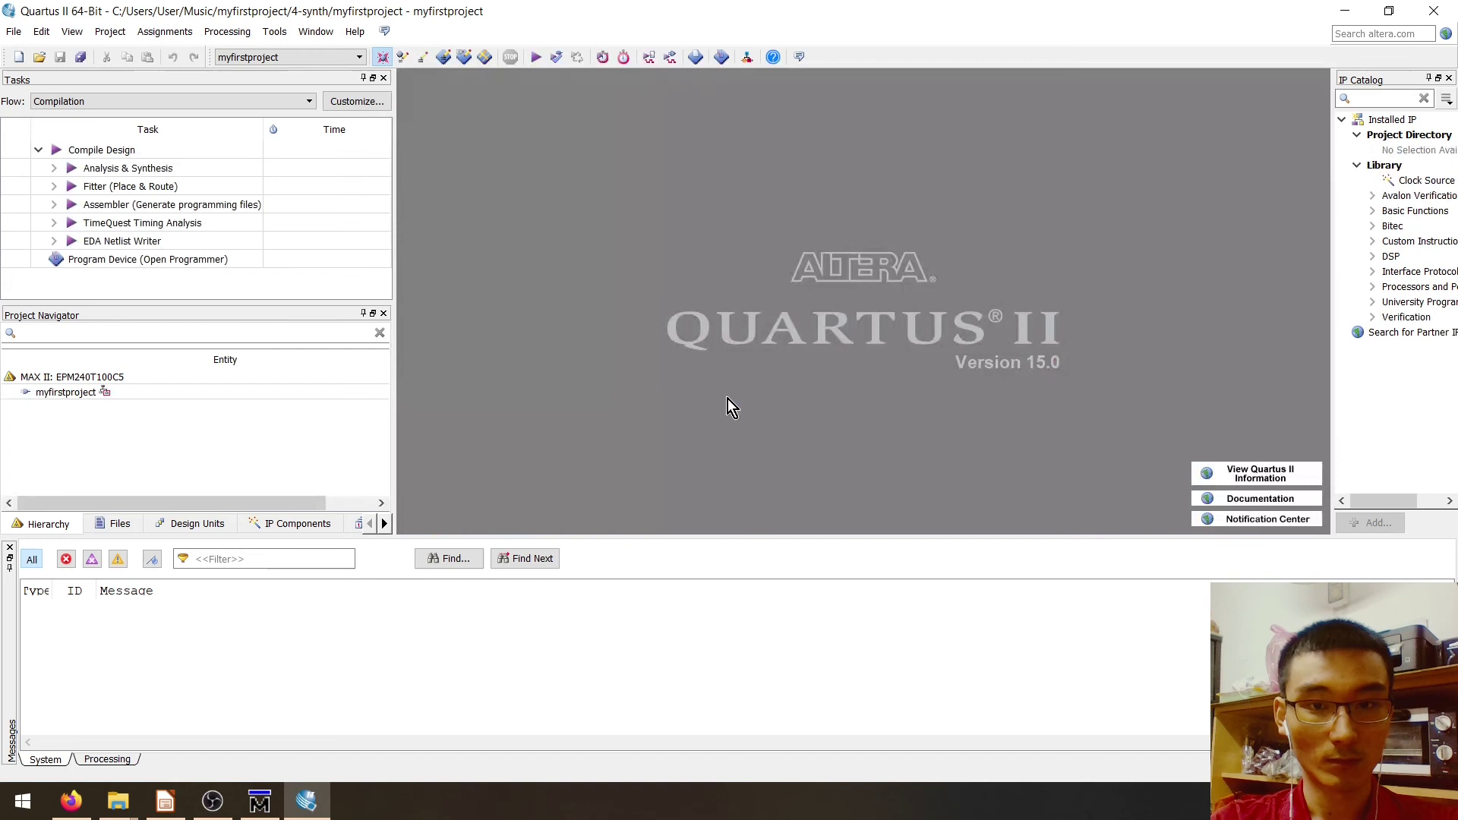
- Check the 3-sim contents, then open 4-synth and select the new myfirstproject.qpf file
key("alt+Tab")
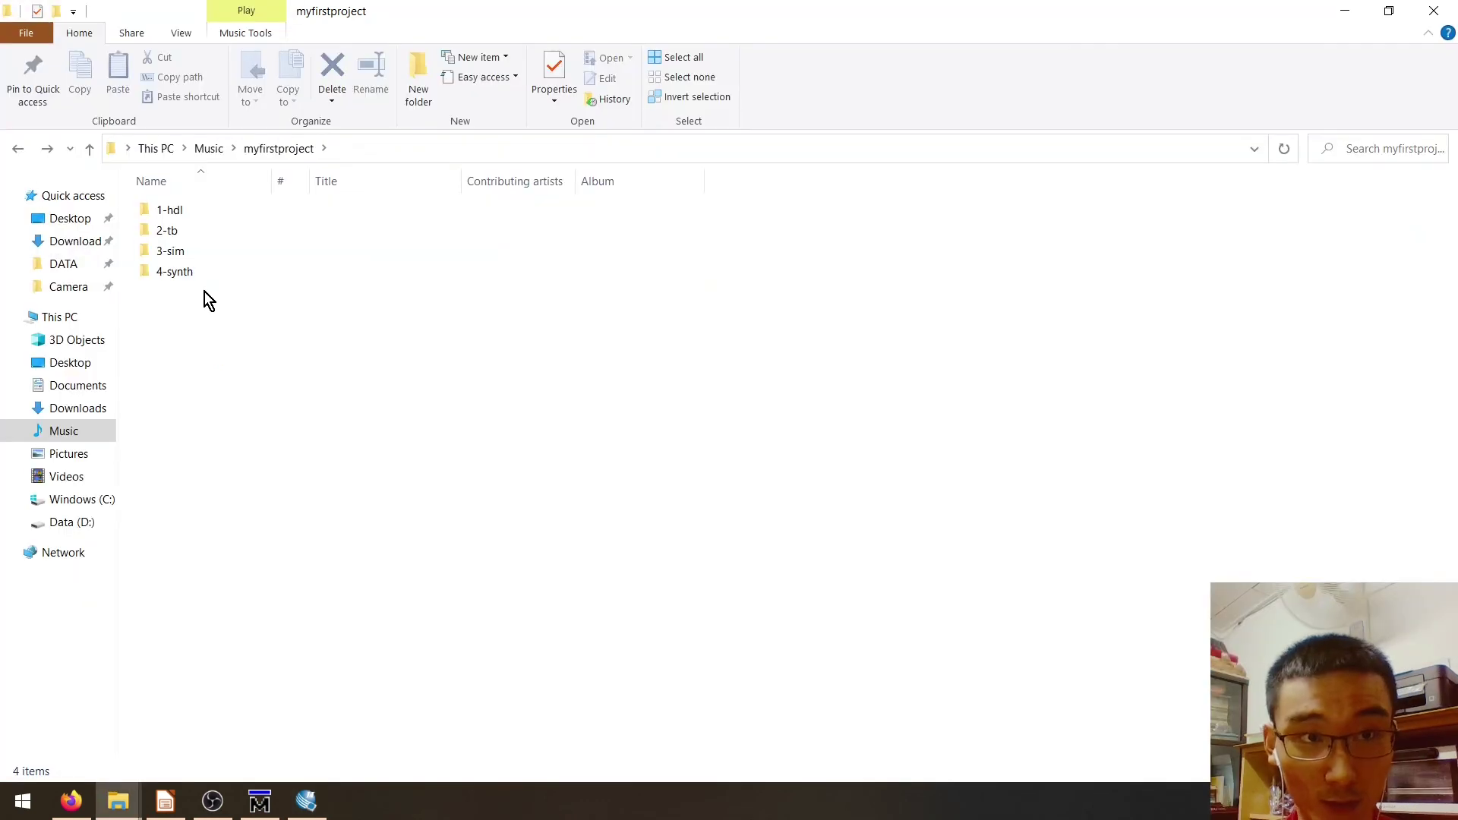
double_click(185, 257)
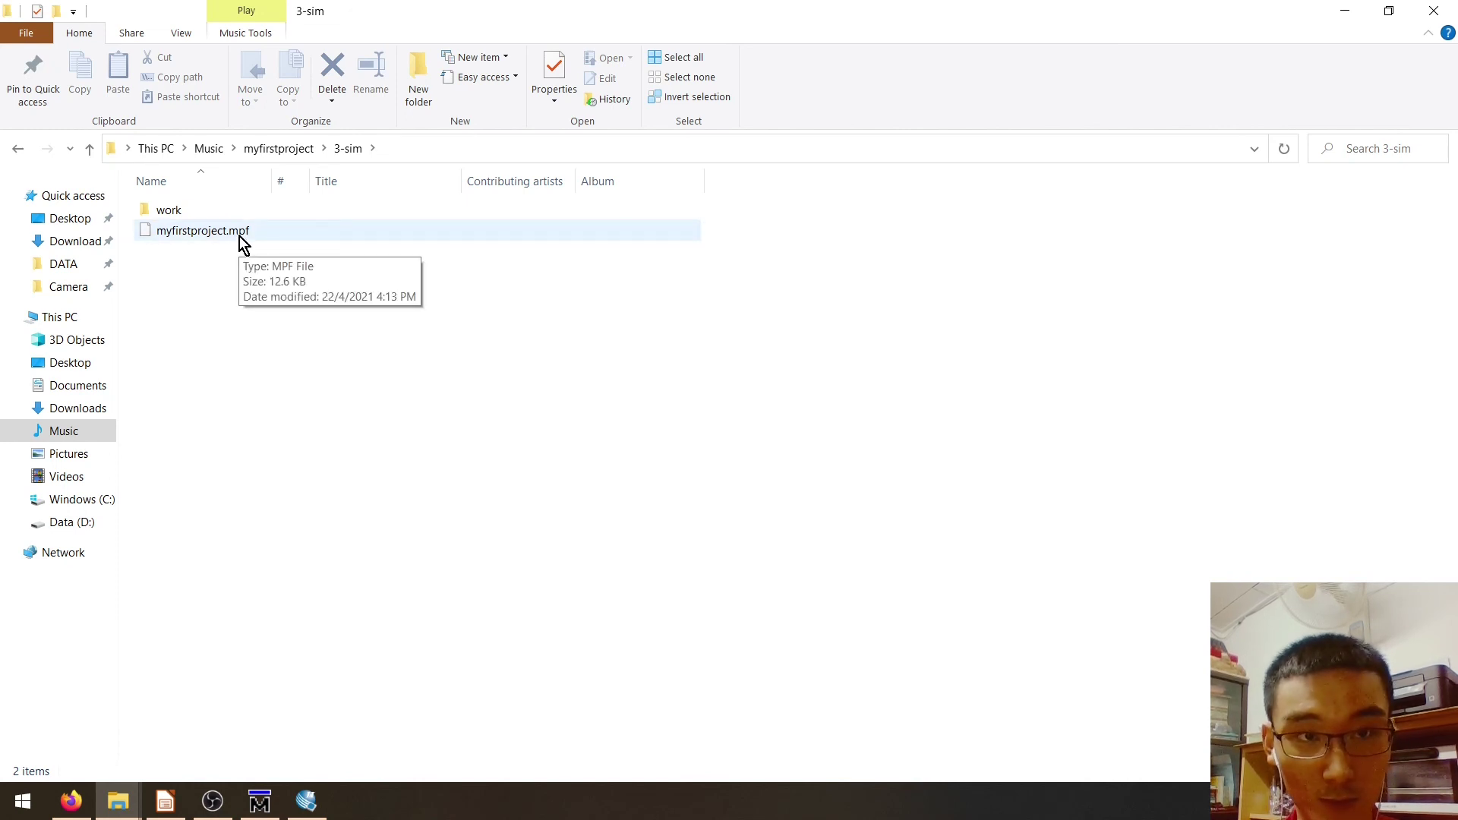
left_click(282, 152)
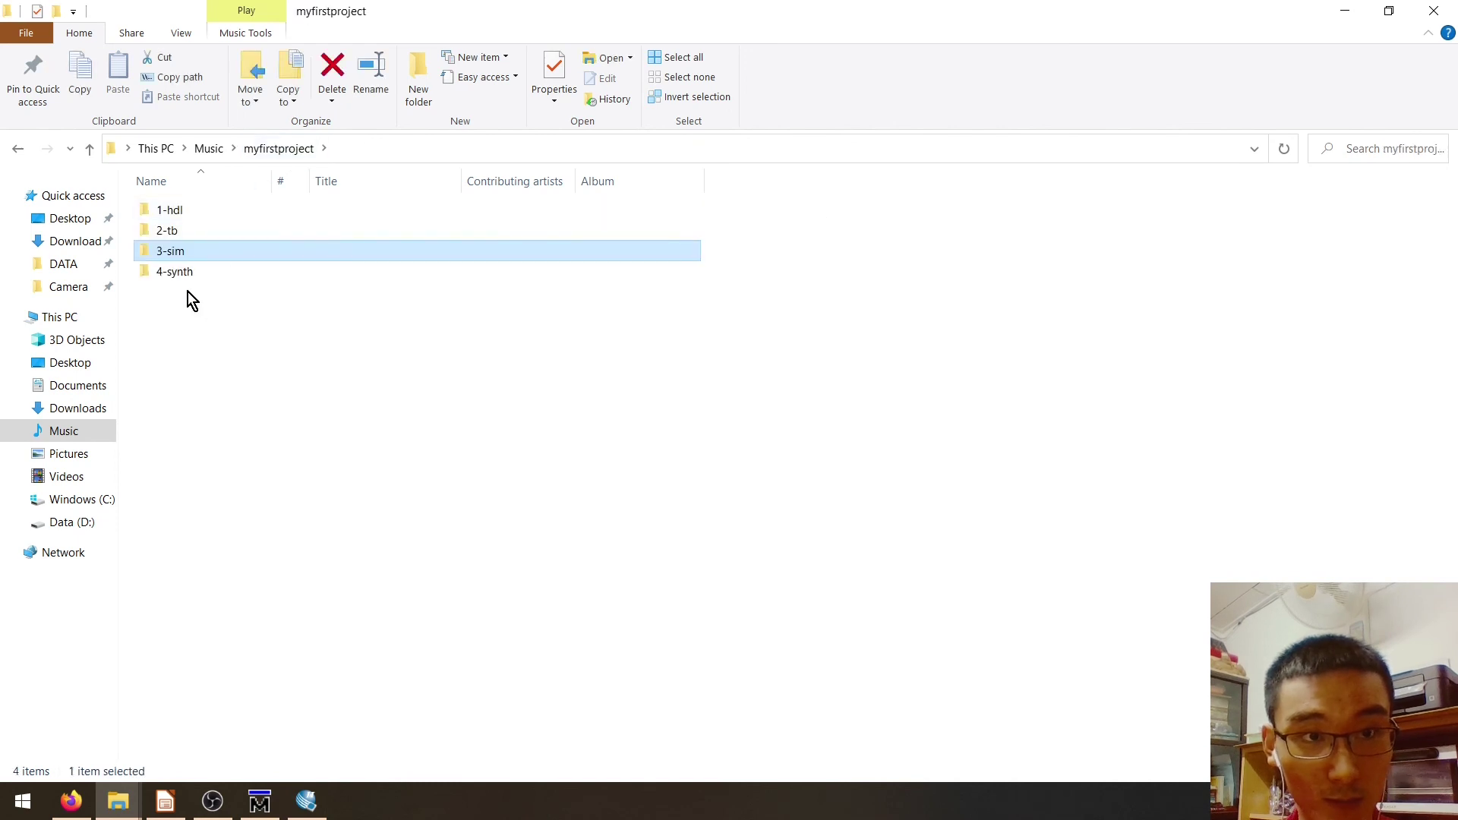
double_click(189, 278)
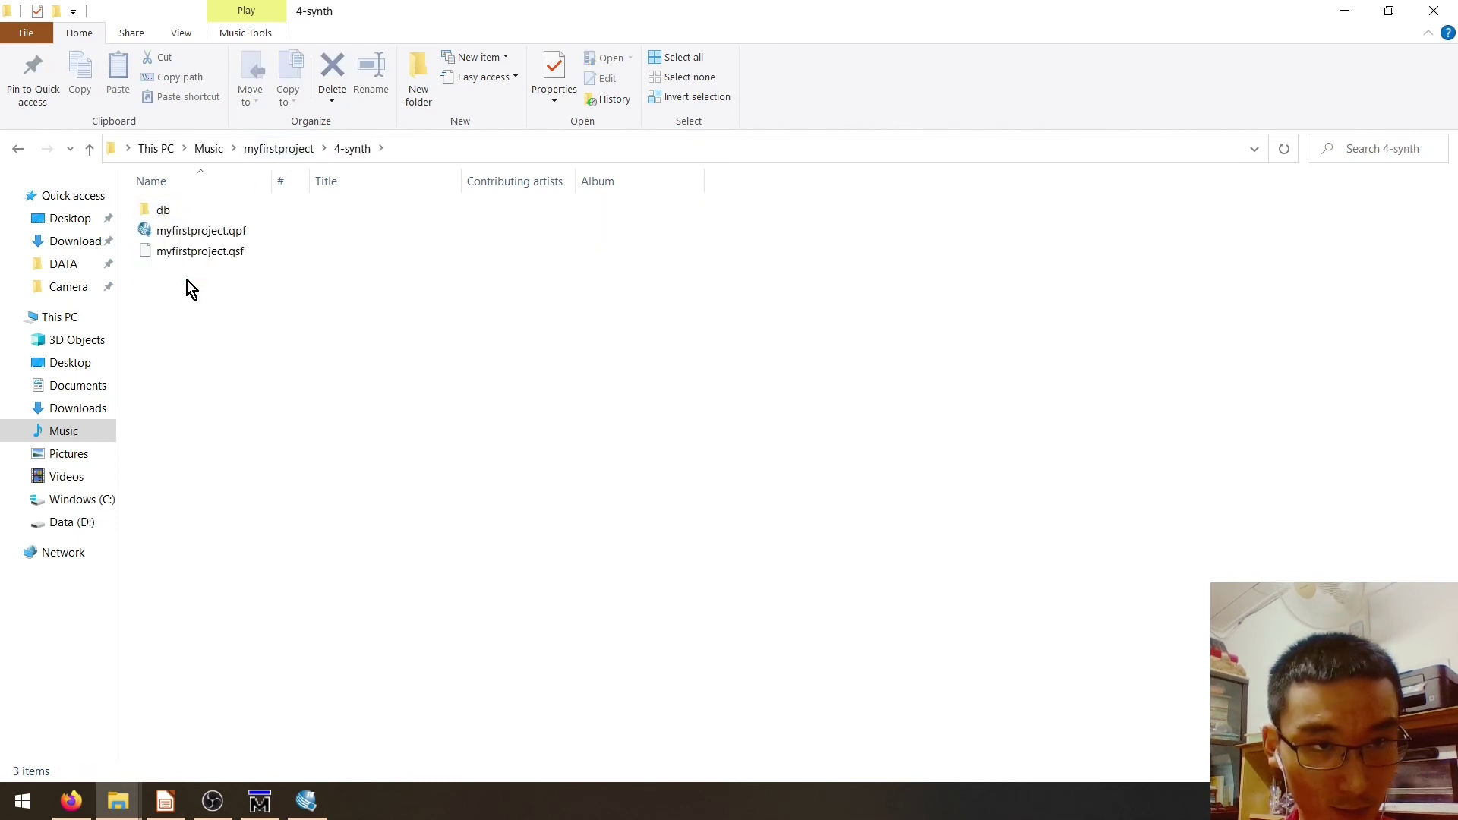
left_click(242, 240)
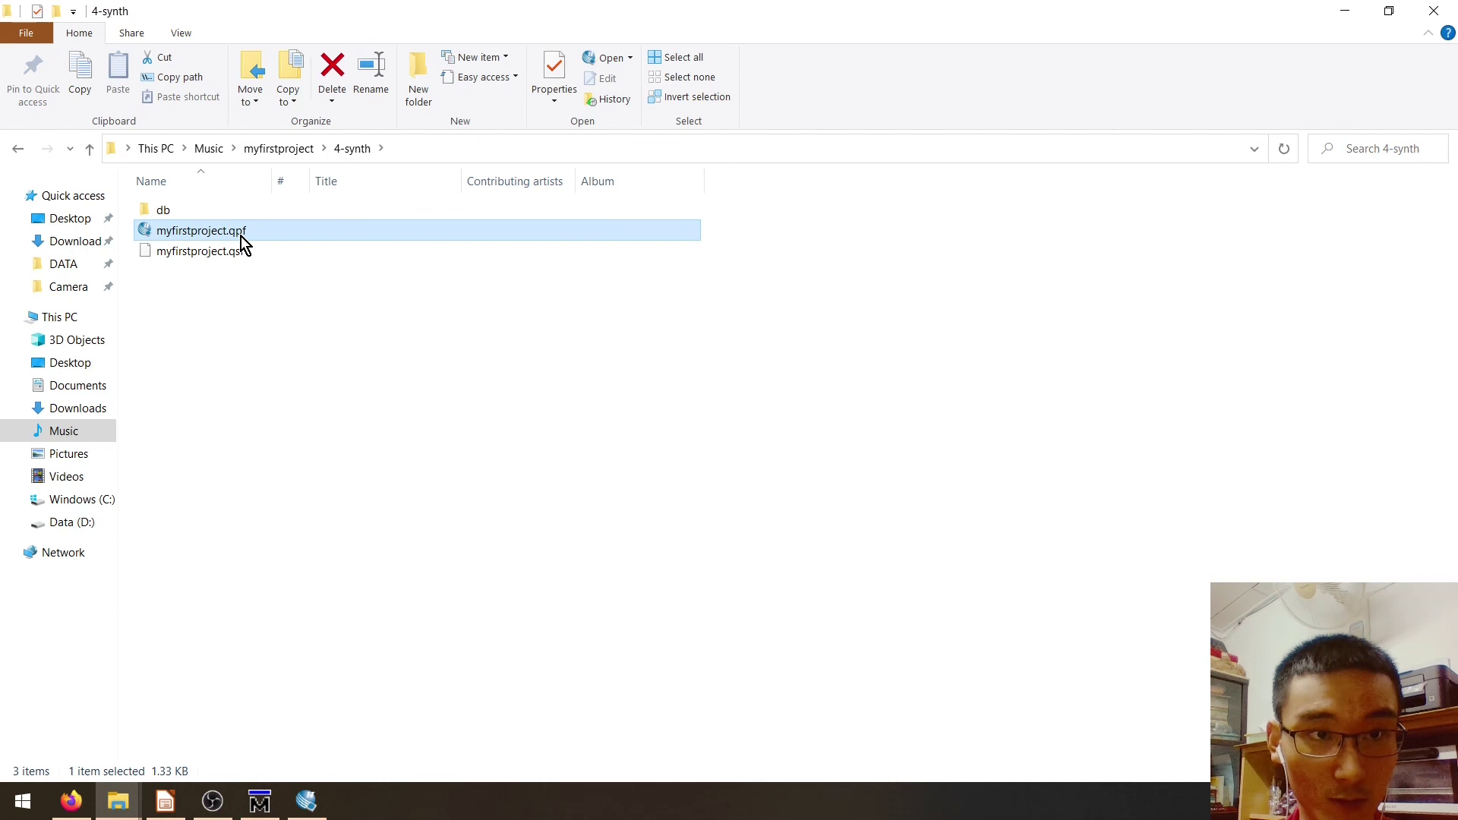